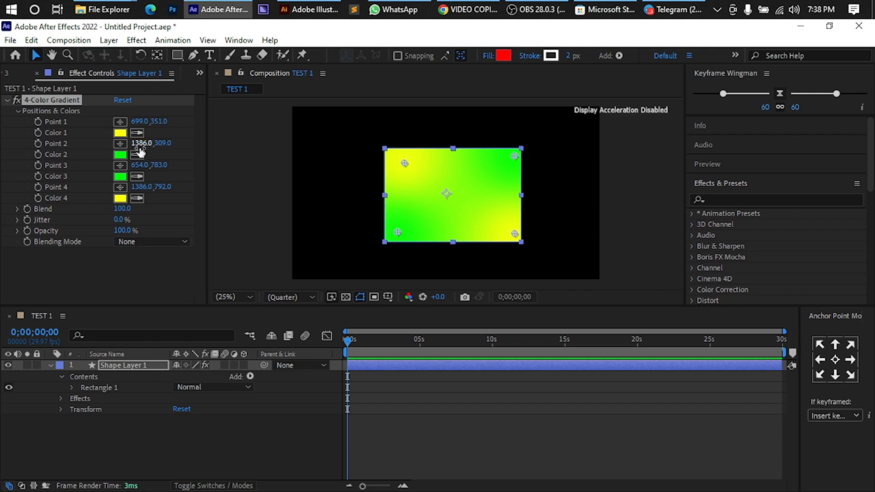
Bring up the project's item list in place of the effect controls and select the TEST 1 composition
click(201, 73)
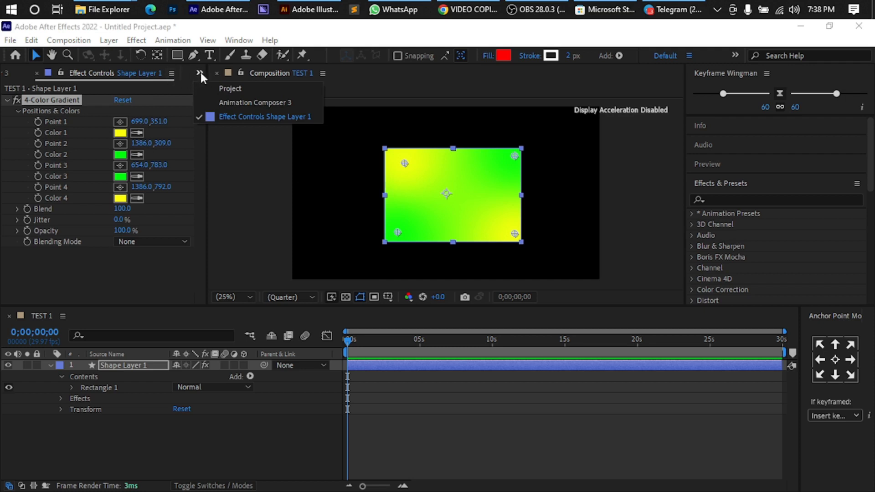
click(221, 89)
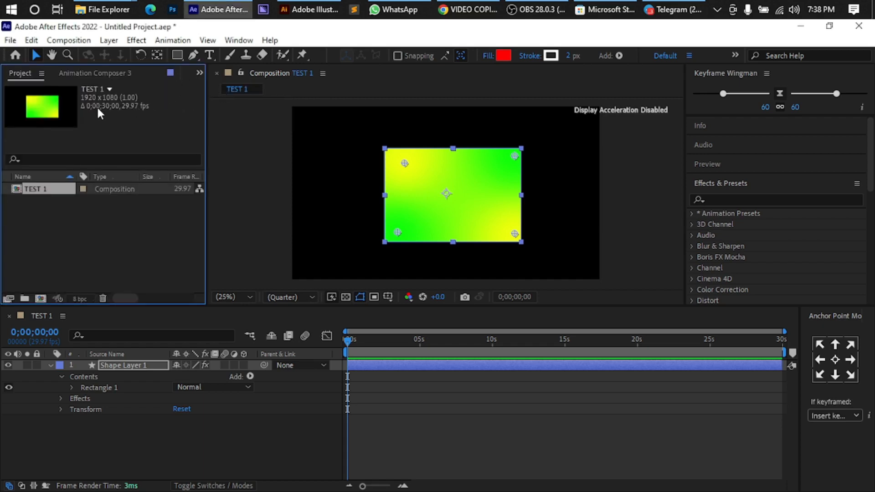
click(239, 40)
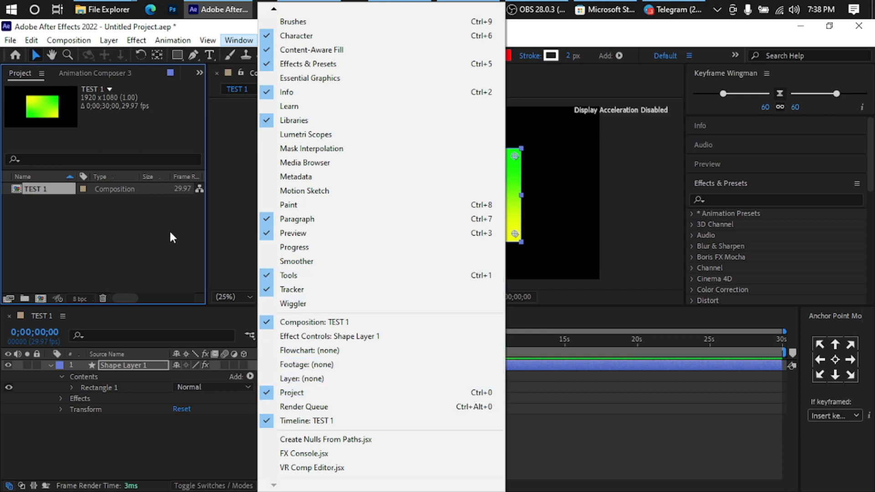
click(148, 234)
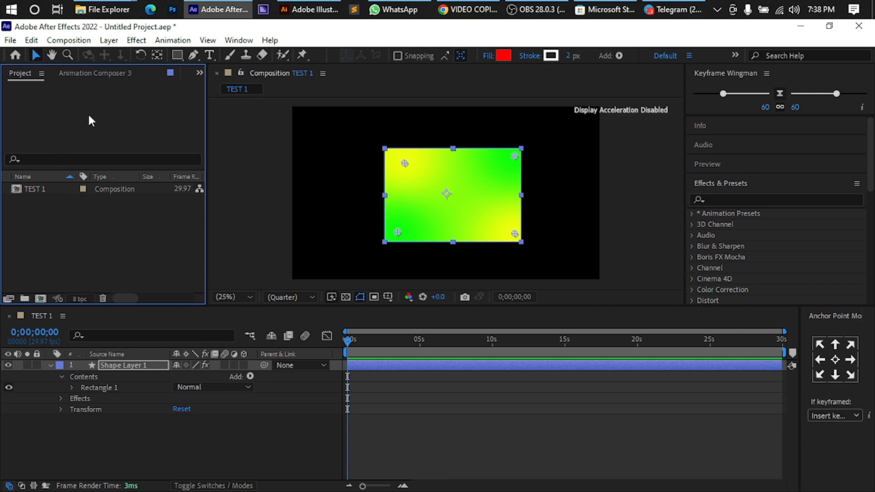
click(54, 191)
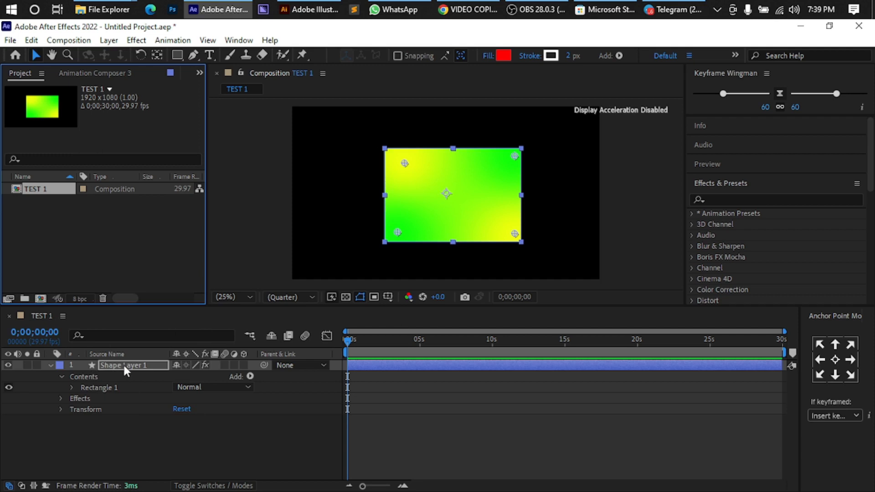
Collapse the shape layer's properties and add a new text layer reading "text" to the composition
click(97, 365)
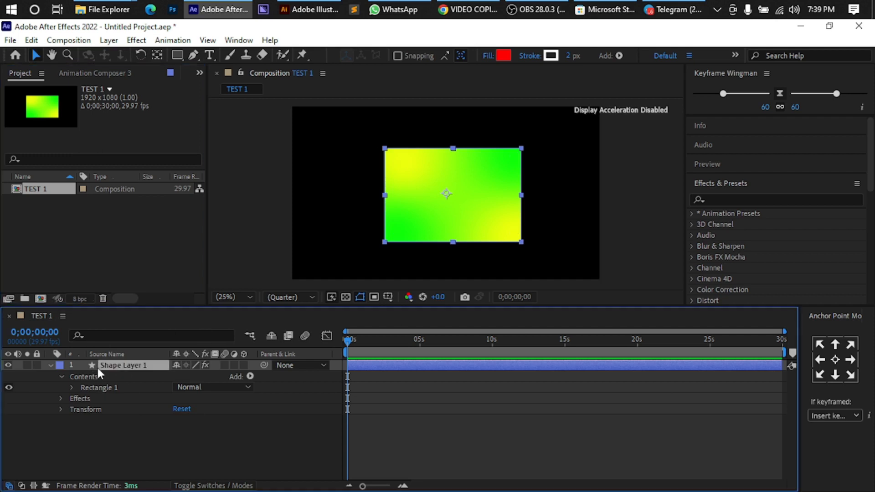
click(51, 365)
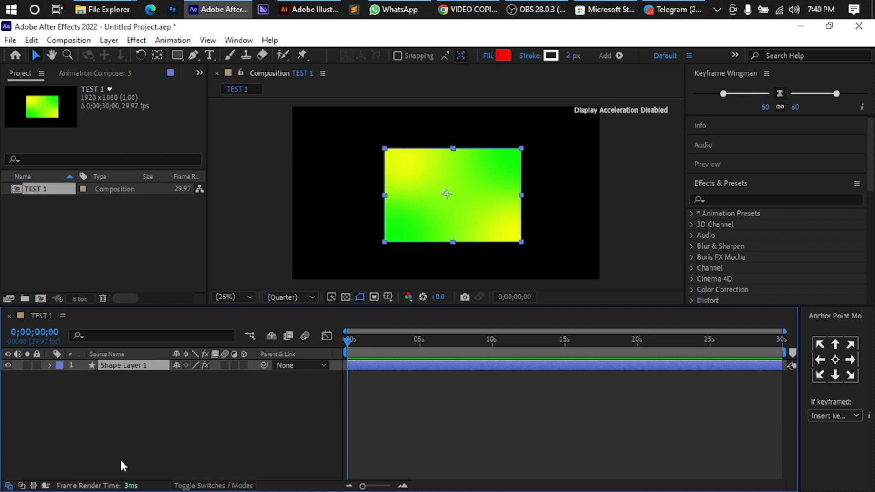
right_click(129, 391)
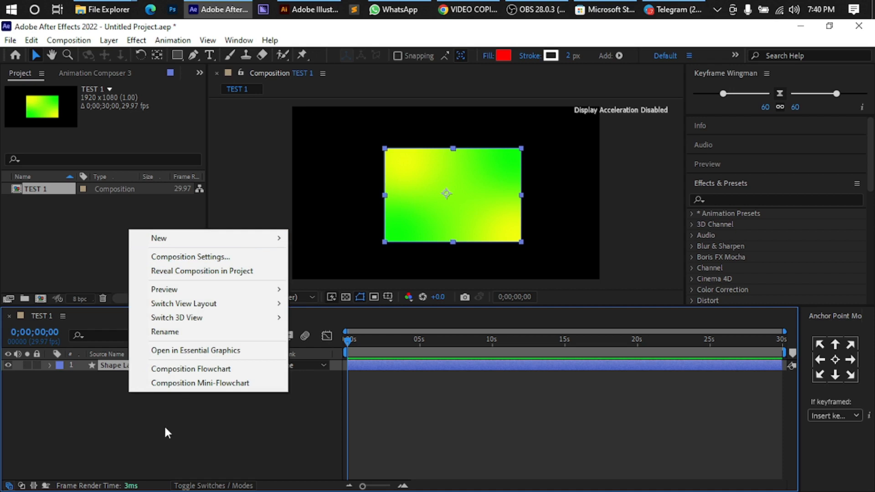
right_click(162, 267)
mouse_move(309, 274)
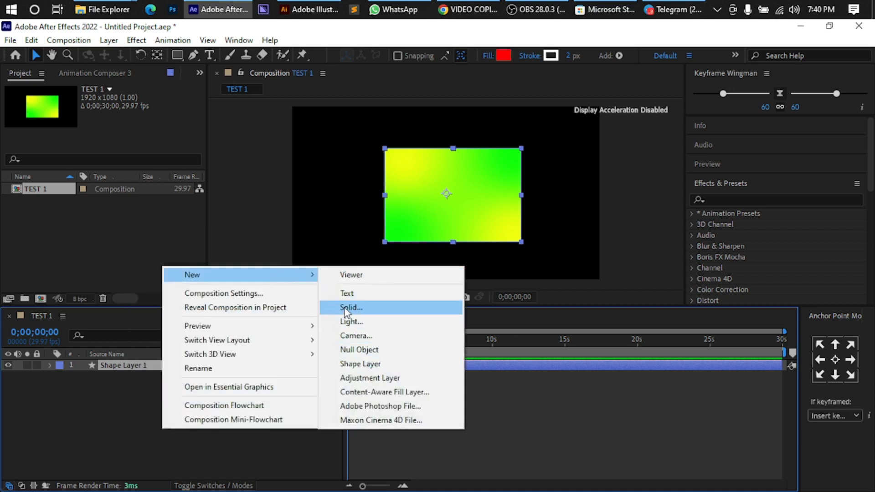
click(351, 293)
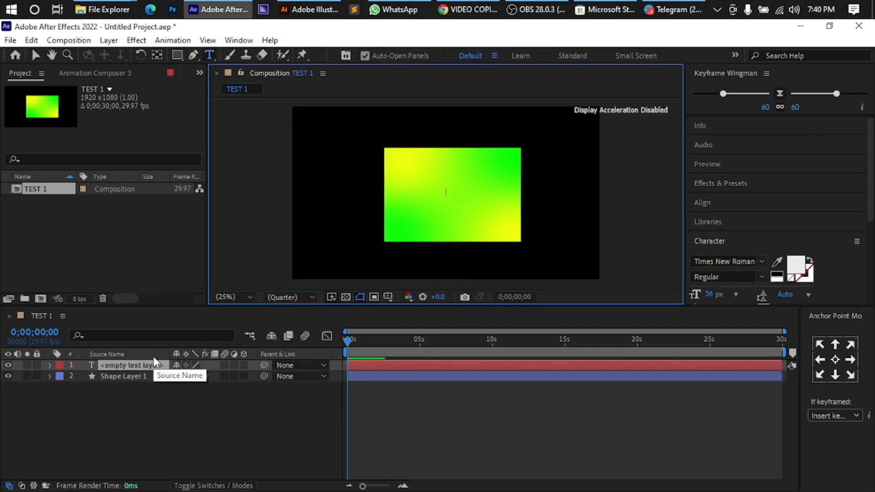
text(text)
key(Escape)
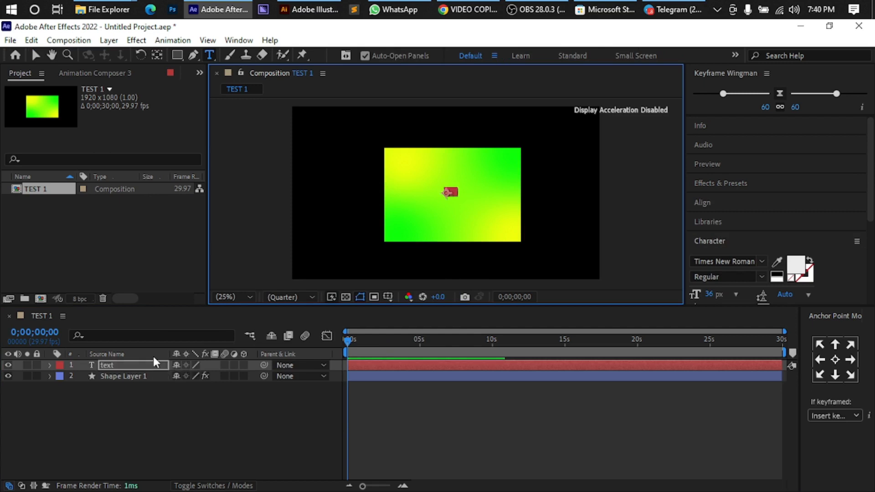
click(39, 54)
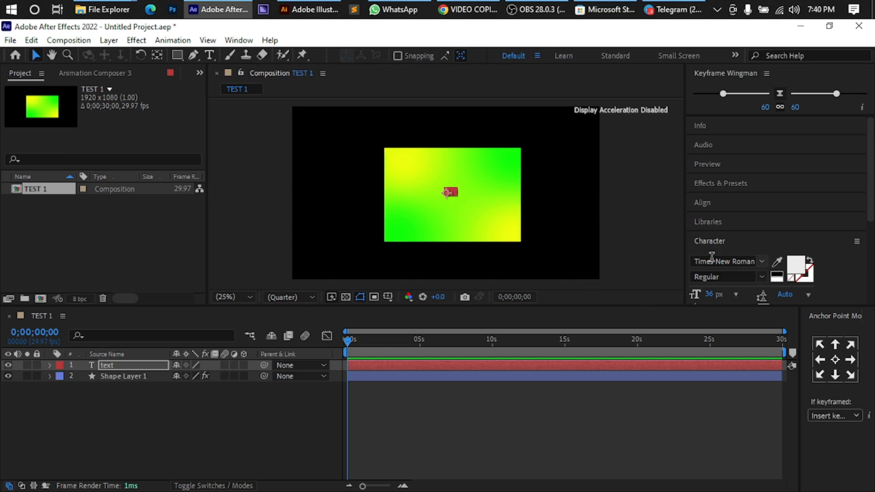
click(734, 238)
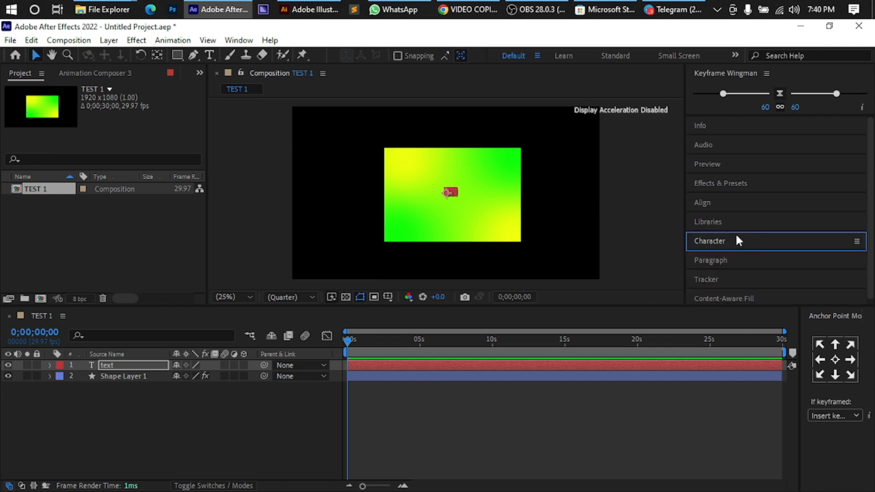
click(748, 238)
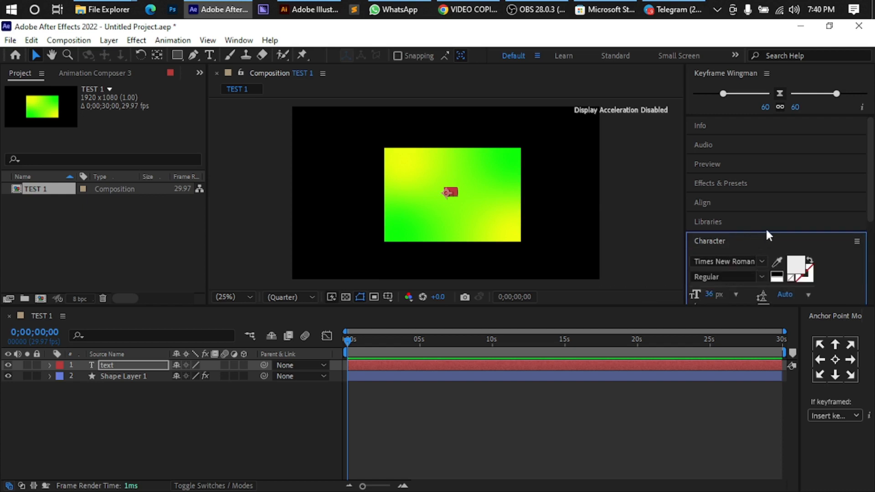
click(769, 237)
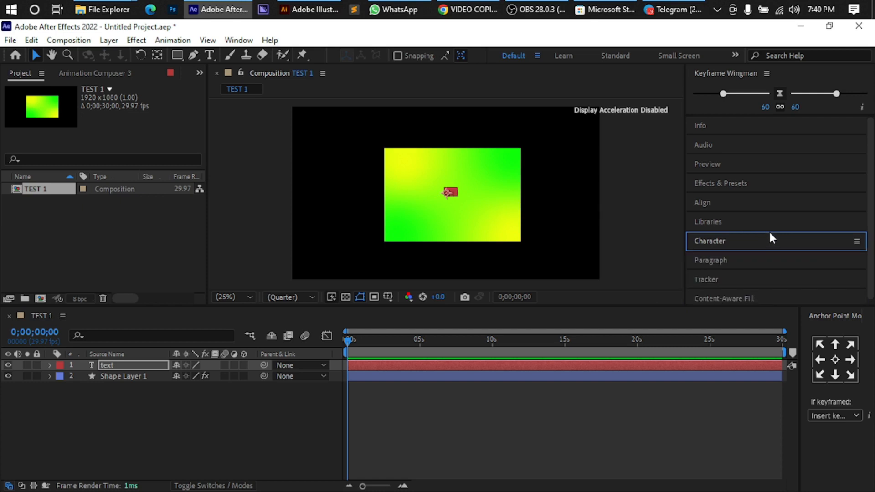
click(780, 241)
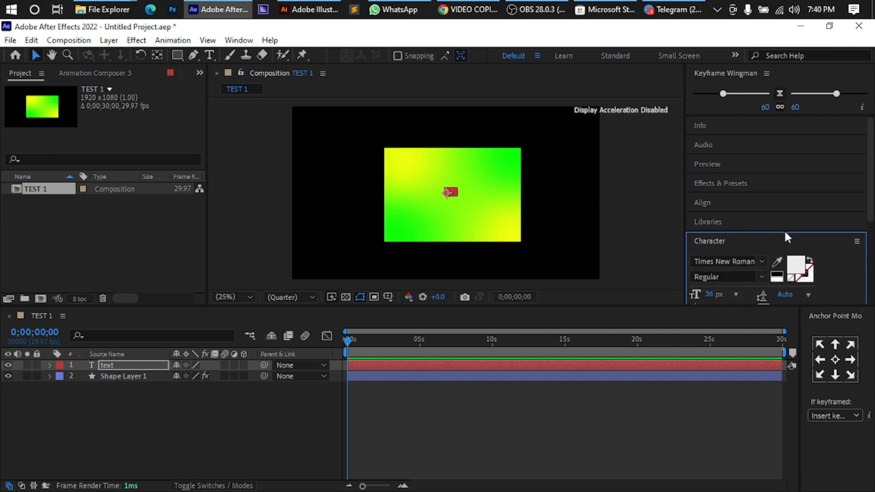
Remove the Libraries and Effects & Presets panels from the workspace
click(773, 223)
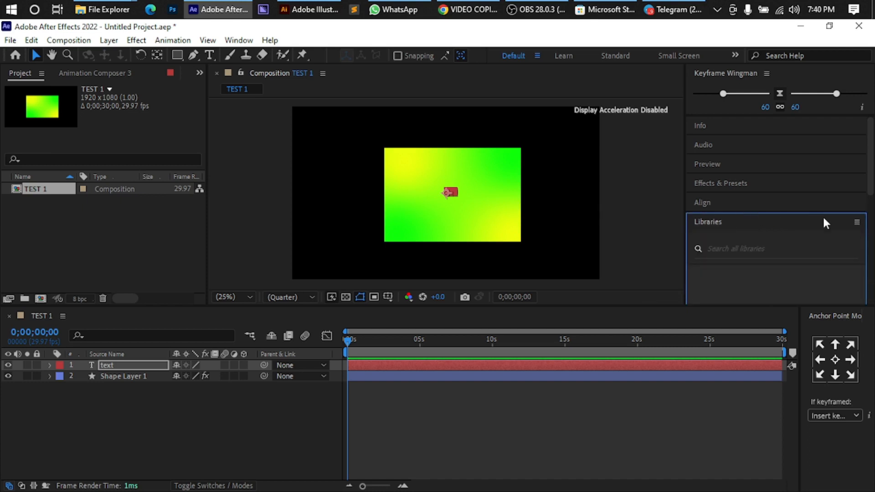
click(855, 221)
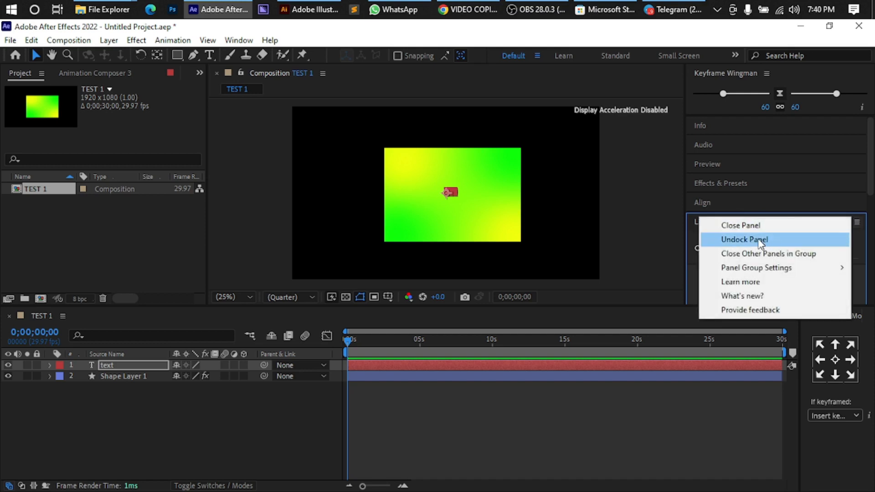
click(750, 226)
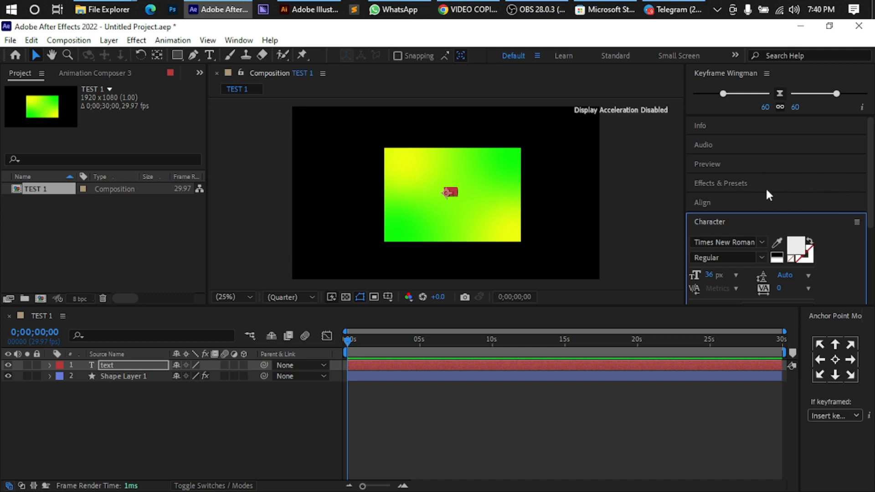
click(841, 183)
click(856, 184)
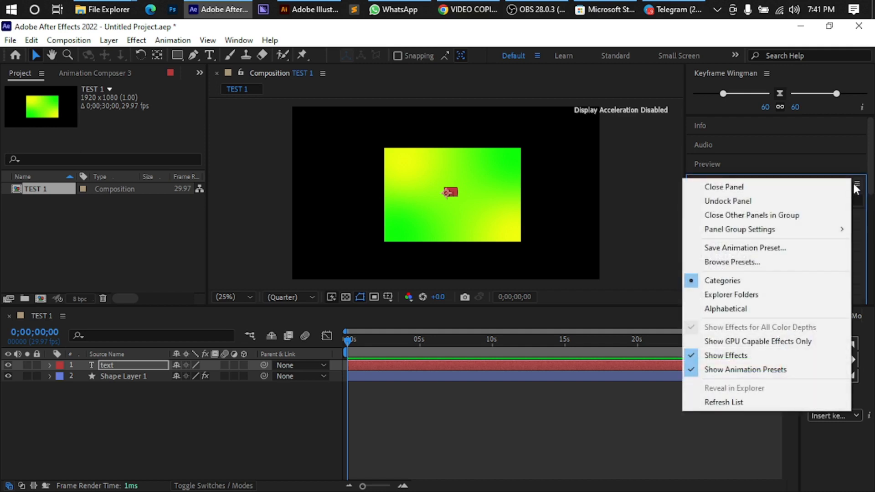
click(740, 186)
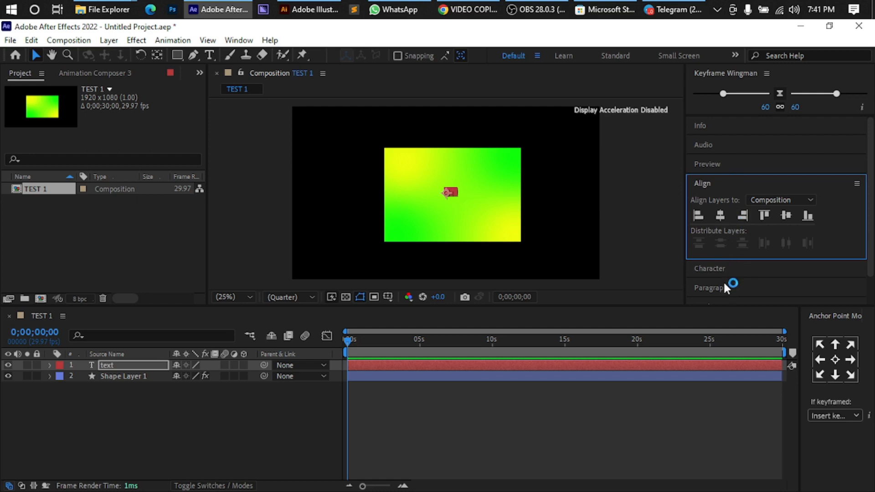
Remove the Preview, Audio and Info panels from the workspace
click(721, 165)
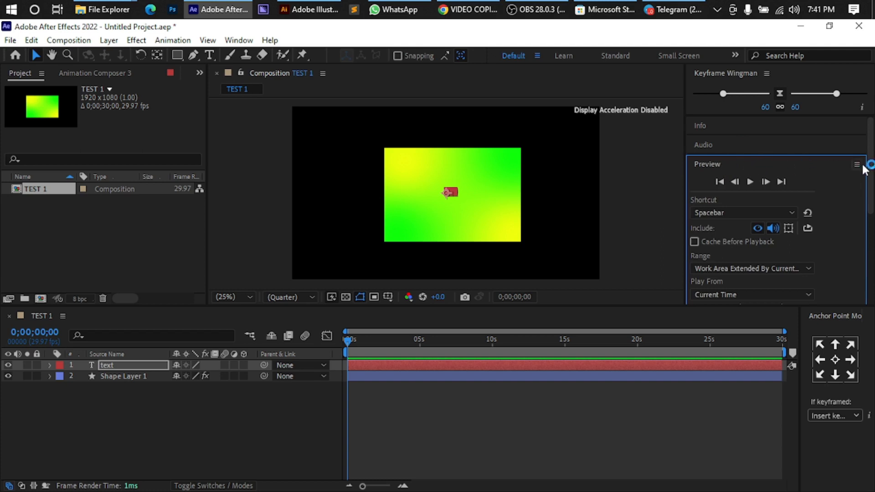
click(857, 164)
click(761, 171)
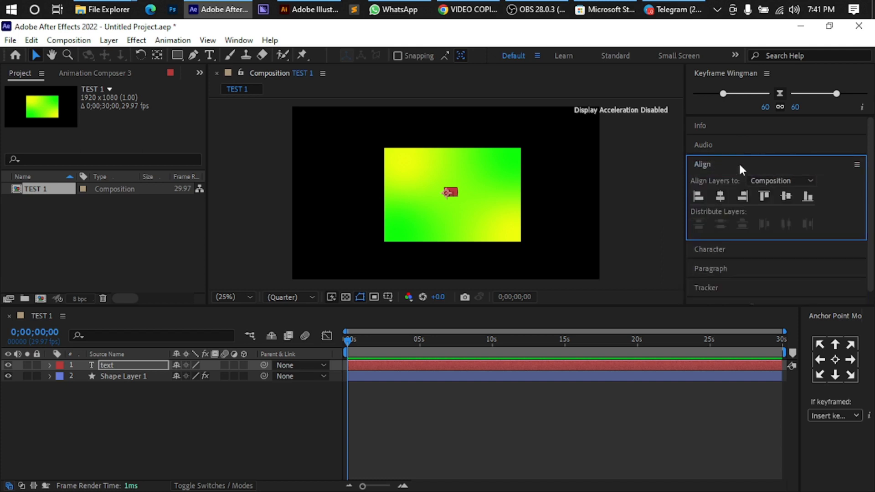
click(747, 144)
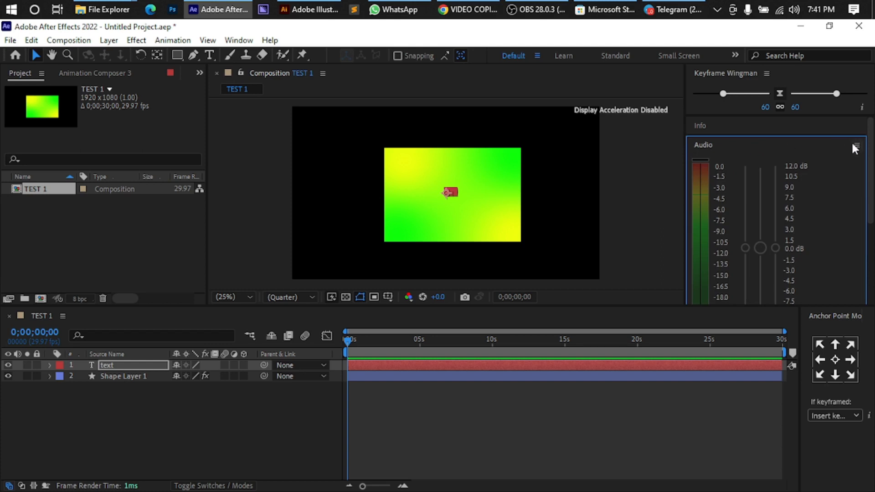
click(855, 146)
click(759, 148)
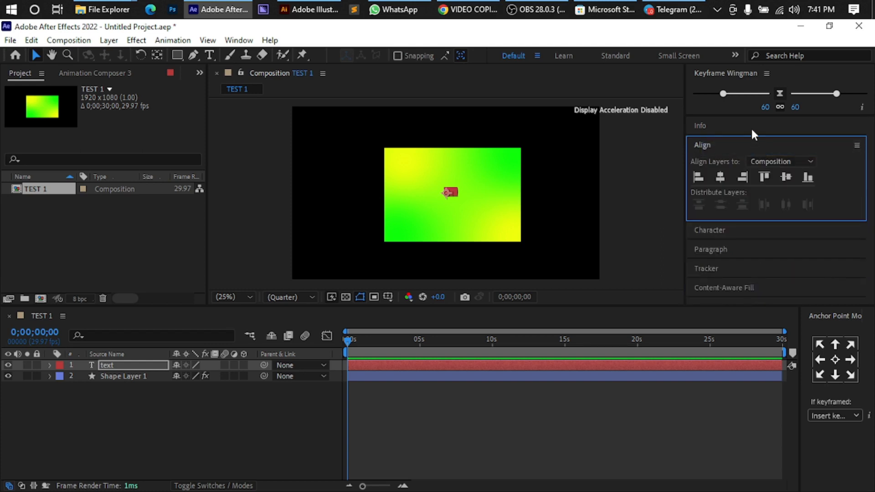
click(753, 127)
click(855, 126)
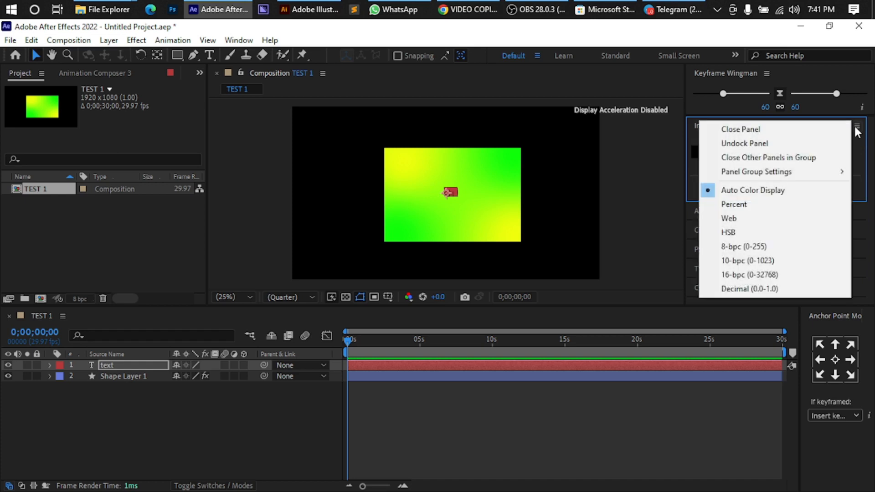
click(769, 129)
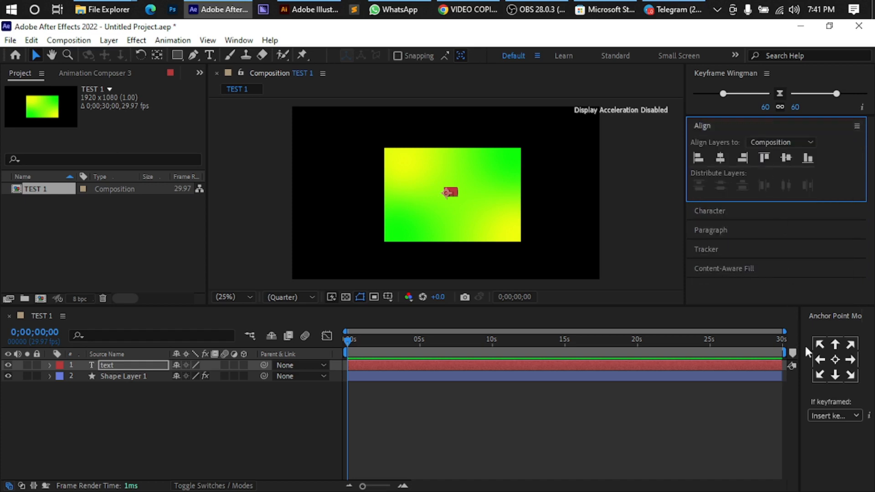
Set the text layer's font size to 277 px and move the text to the middle of the gradient rectangle
click(719, 211)
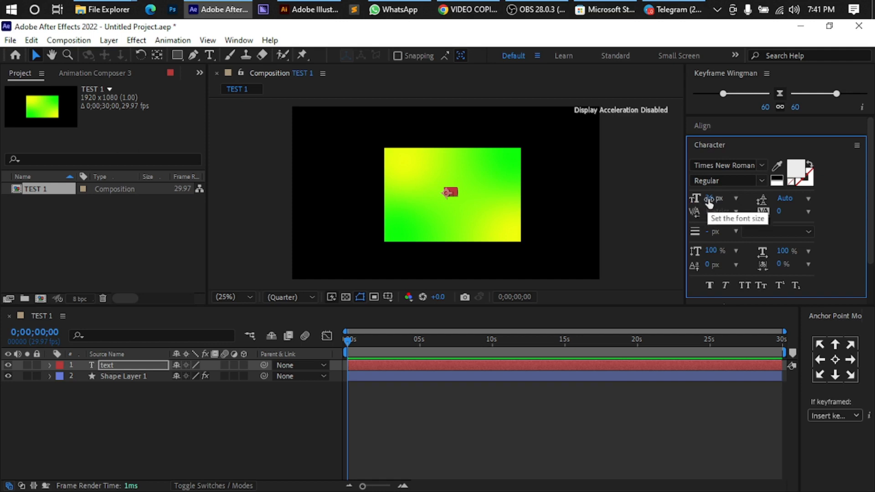
drag(709, 203, 832, 166)
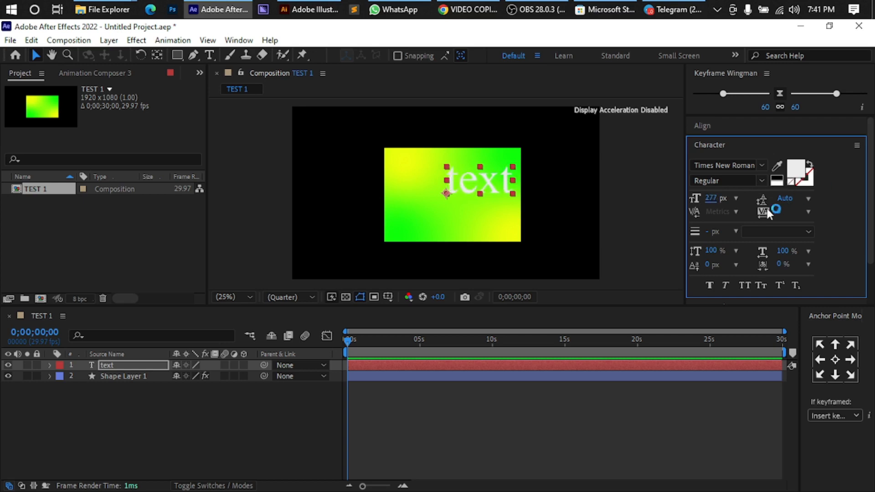
click(487, 185)
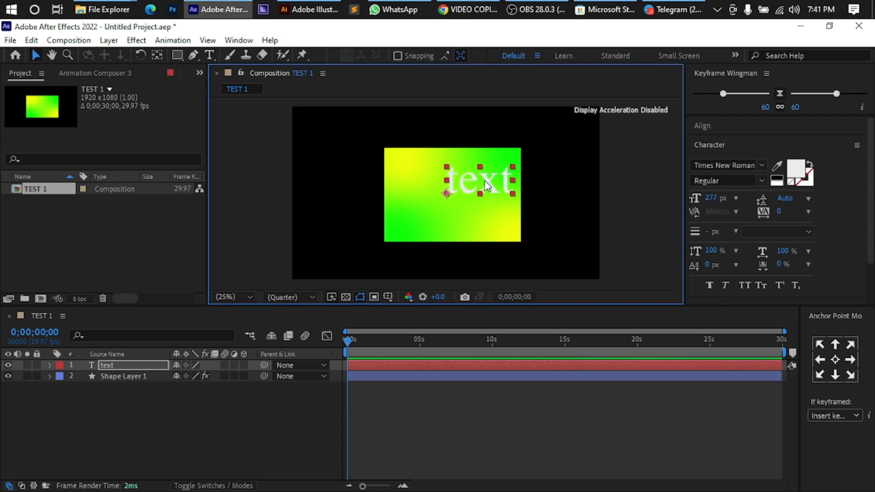
drag(486, 184, 455, 195)
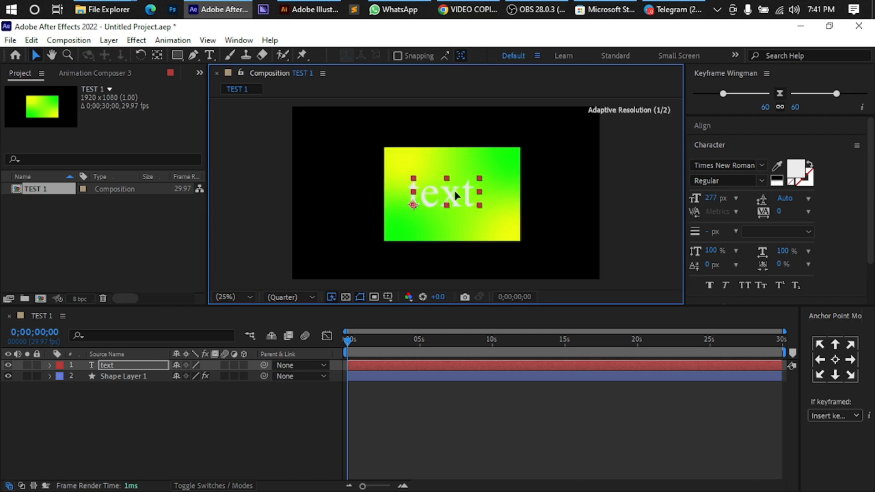
Set the text's fill color to black (000000) and deselect the text layer
click(800, 179)
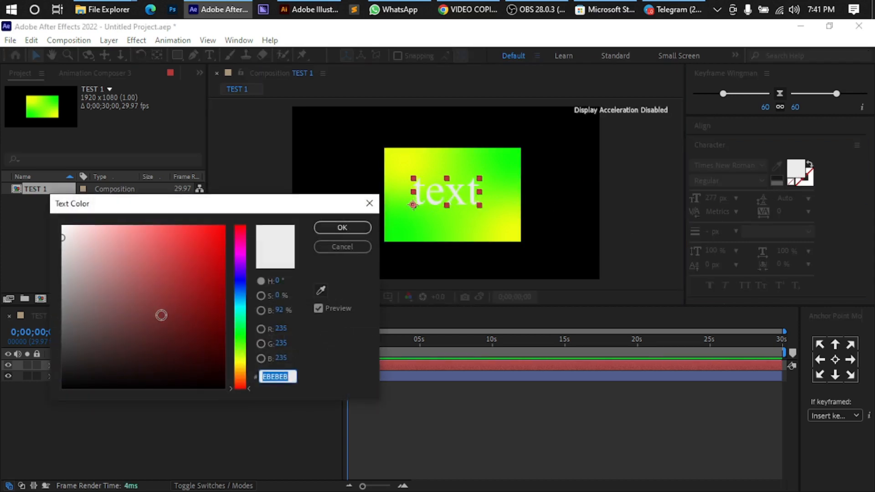
mouse_move(161, 315)
mouse_down()
mouse_move(86, 383)
mouse_move(51, 384)
mouse_move(48, 392)
mouse_up()
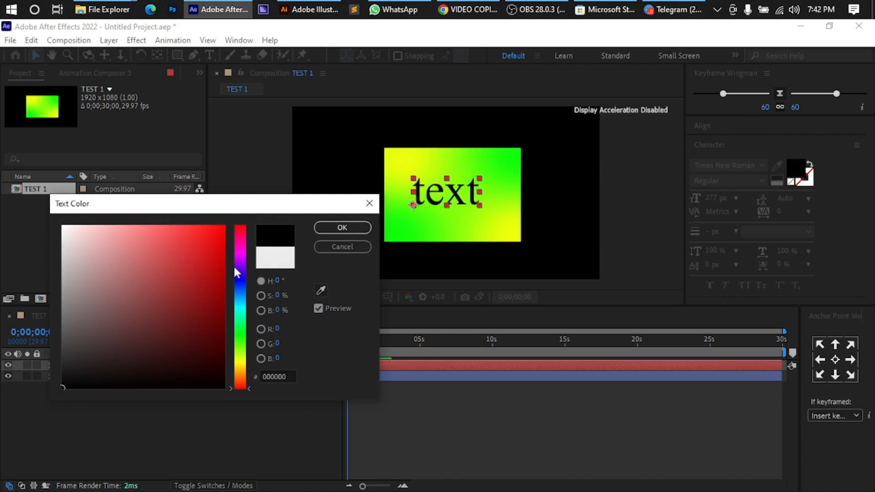
click(352, 227)
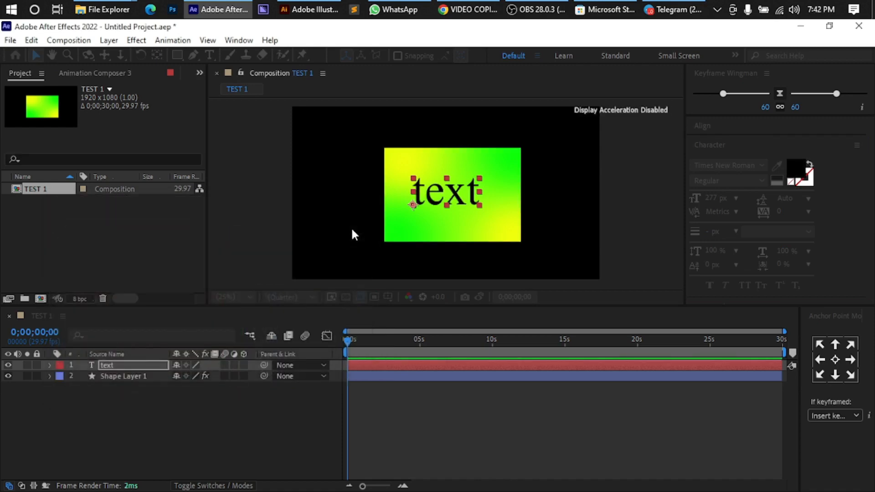
click(462, 226)
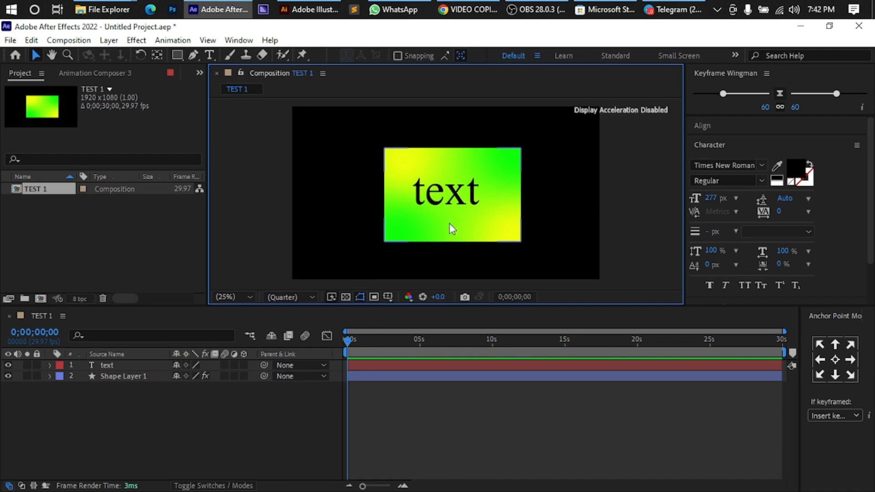
Move the text layer below Shape Layer 1 in the TEST 1 layer stack and deselect it
scroll(449, 223, up, 2)
scroll(419, 212, down, 2)
click(120, 365)
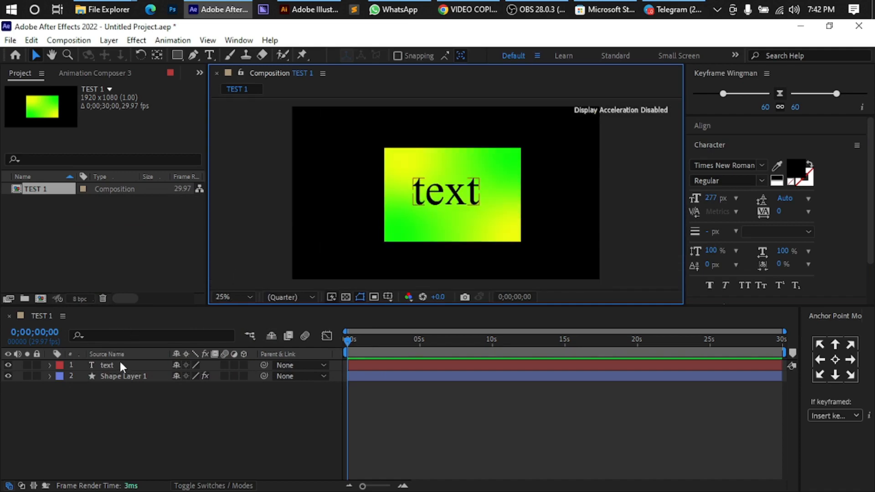
click(121, 364)
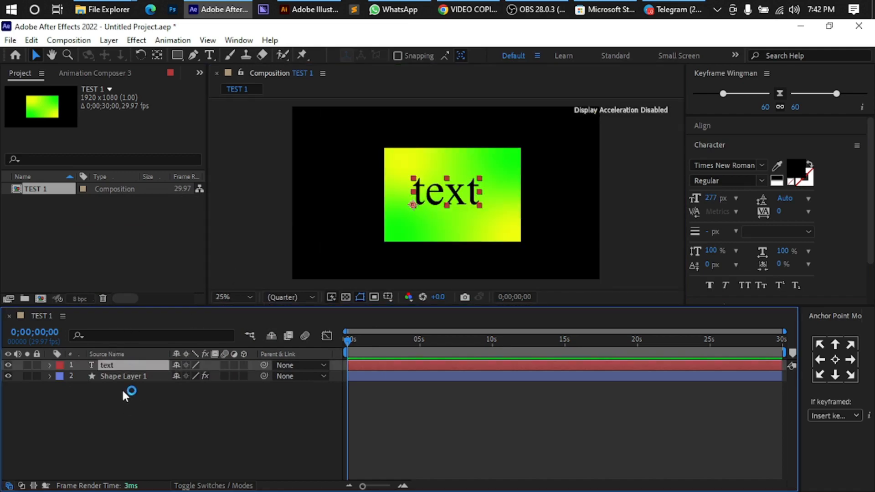
click(217, 376)
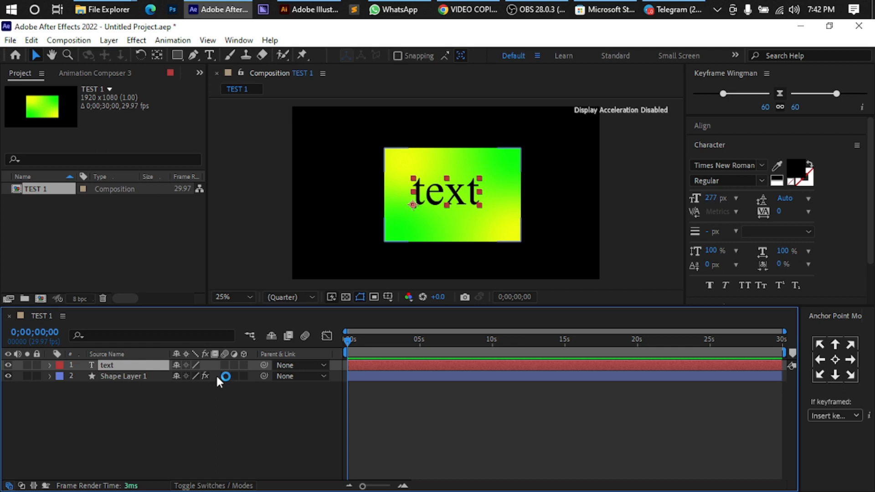
click(118, 376)
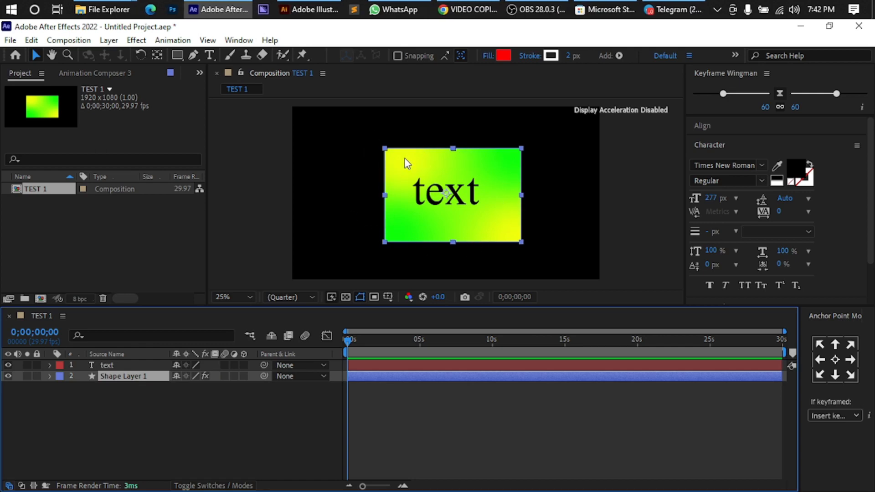
click(129, 365)
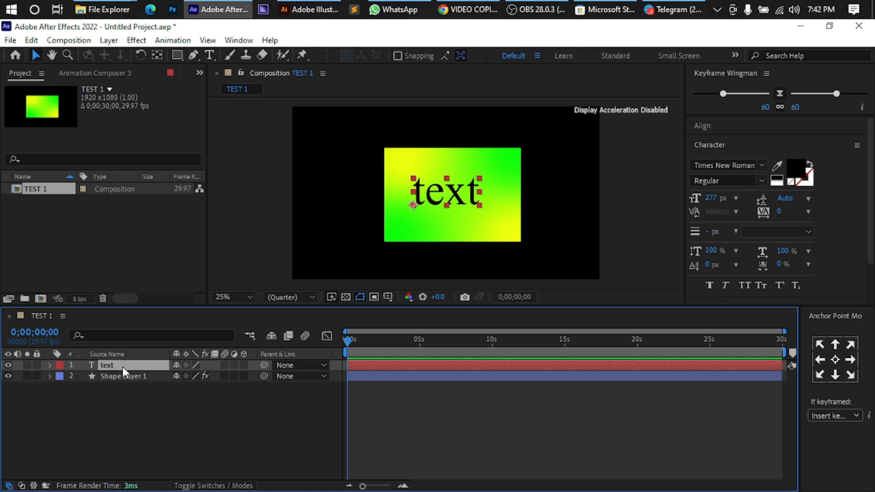
drag(107, 365, 108, 391)
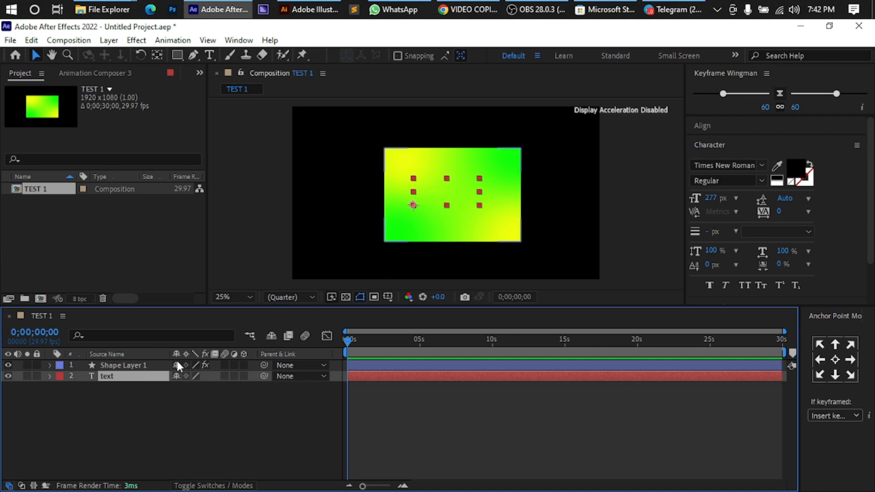
click(234, 407)
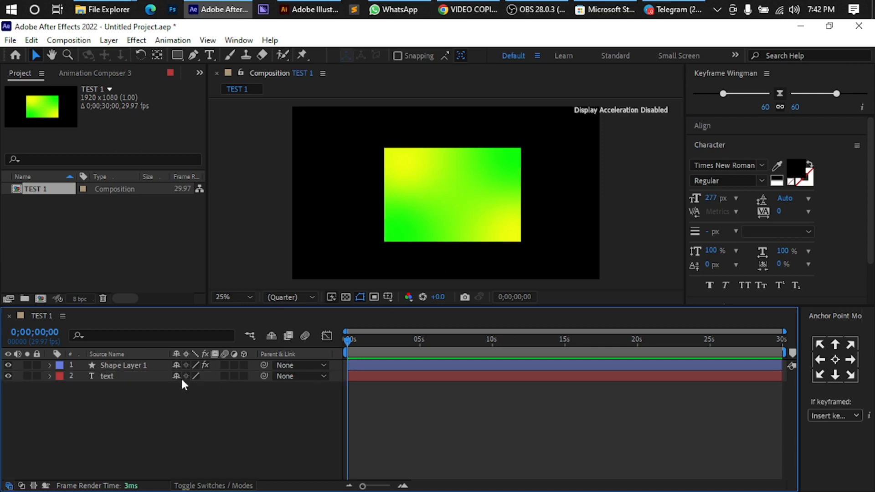
Hide Shape Layer 1 and set the text layer's fill color to white (FFFFFF)
click(149, 367)
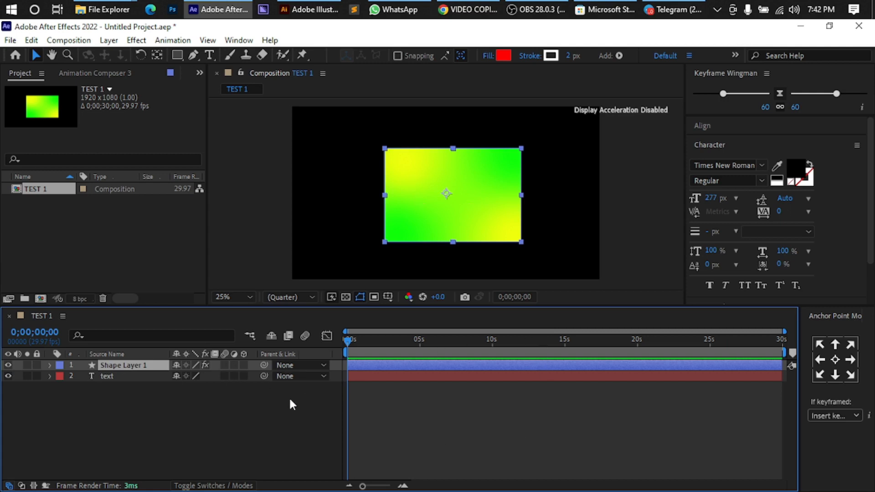
click(7, 365)
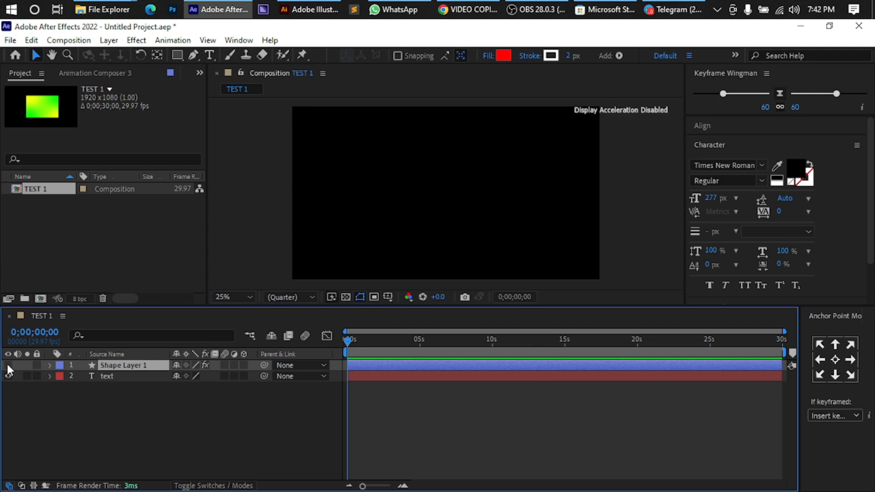
click(116, 375)
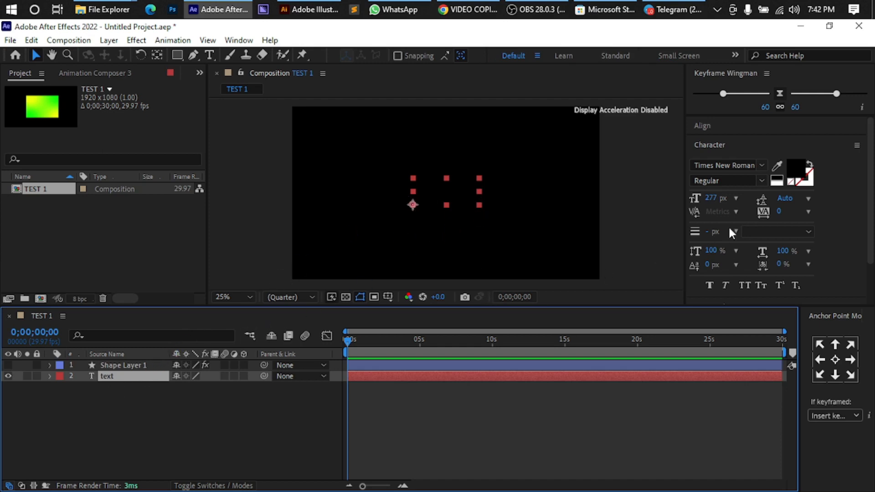
click(793, 165)
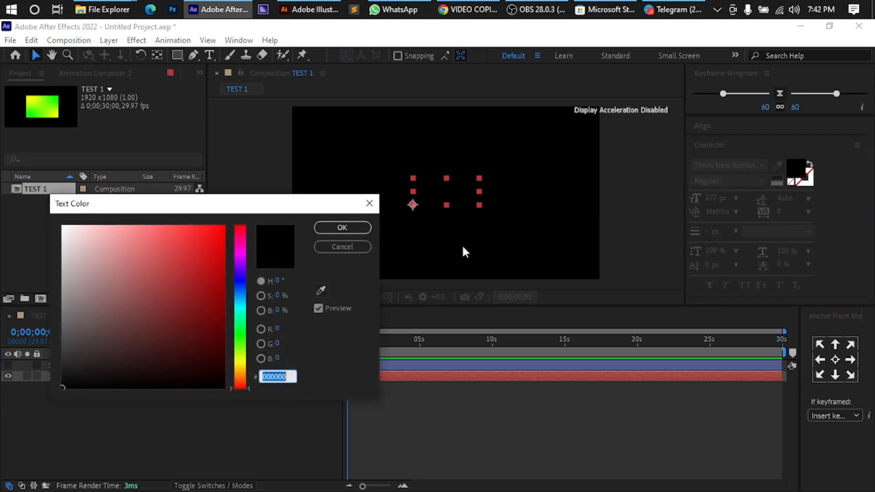
click(74, 231)
click(60, 222)
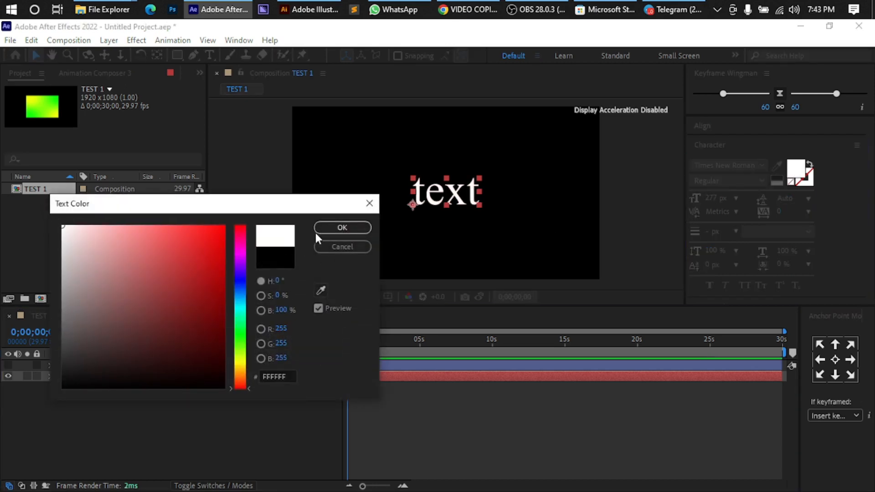
click(330, 227)
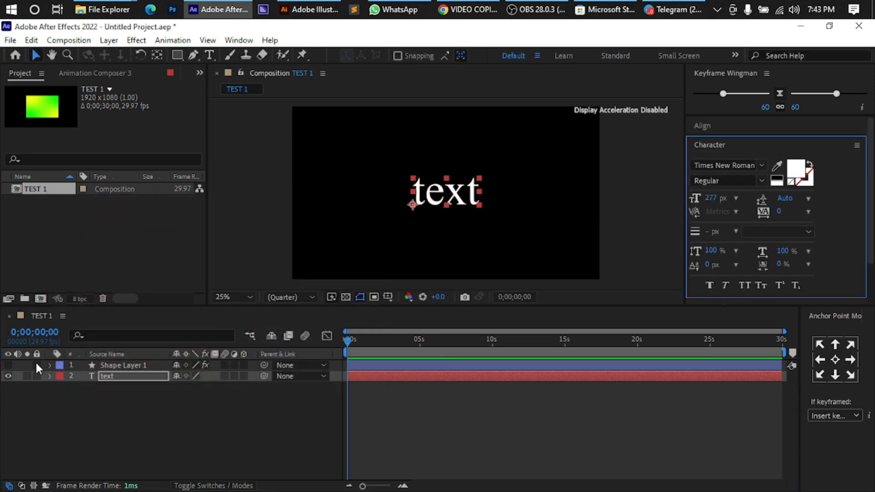
Toggle the visibility of Shape Layer 1, leave it shown above the text layer, and select it
click(9, 365)
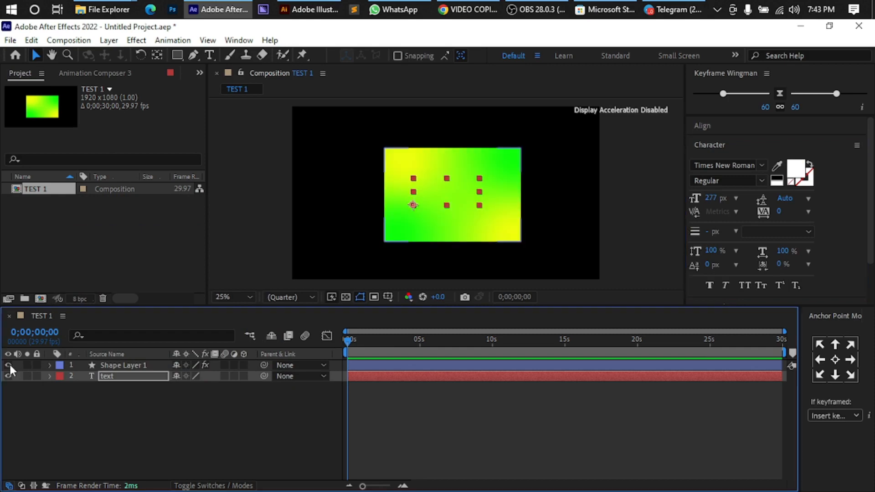
click(9, 365)
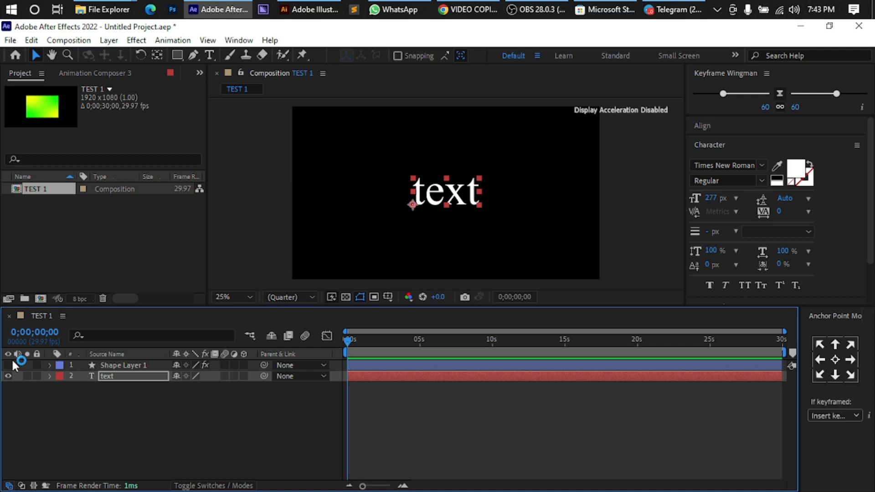
click(9, 365)
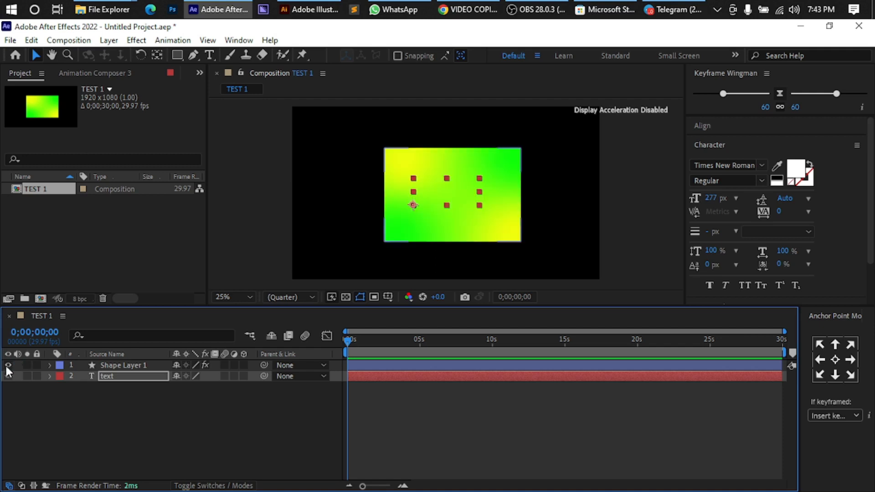
click(127, 385)
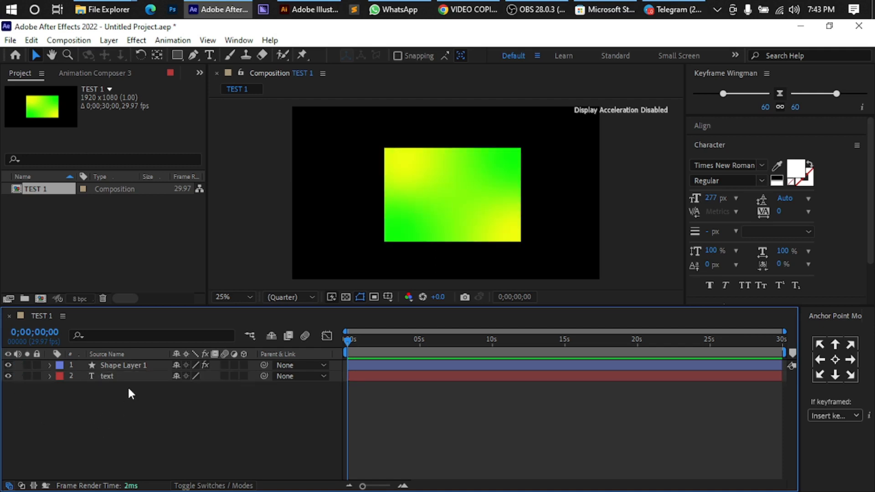
click(122, 364)
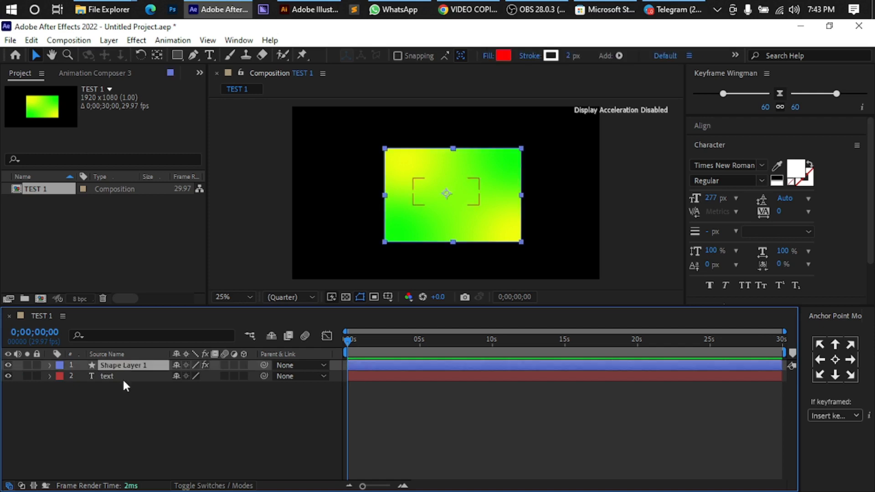
click(122, 376)
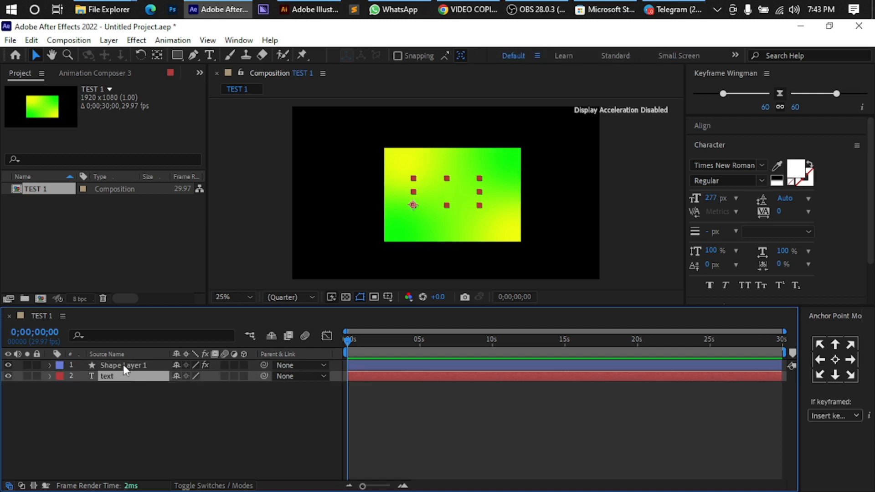
click(125, 362)
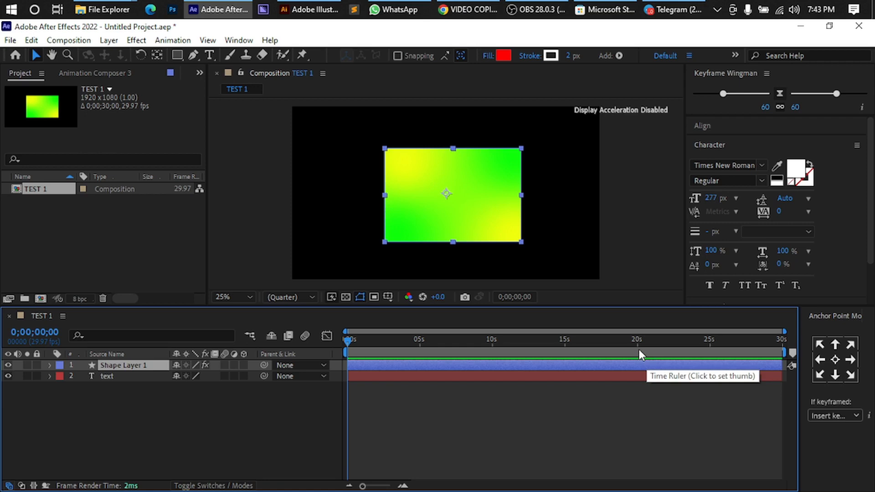
Open the Render Queue panel and return to the TEST 1 timeline
click(238, 40)
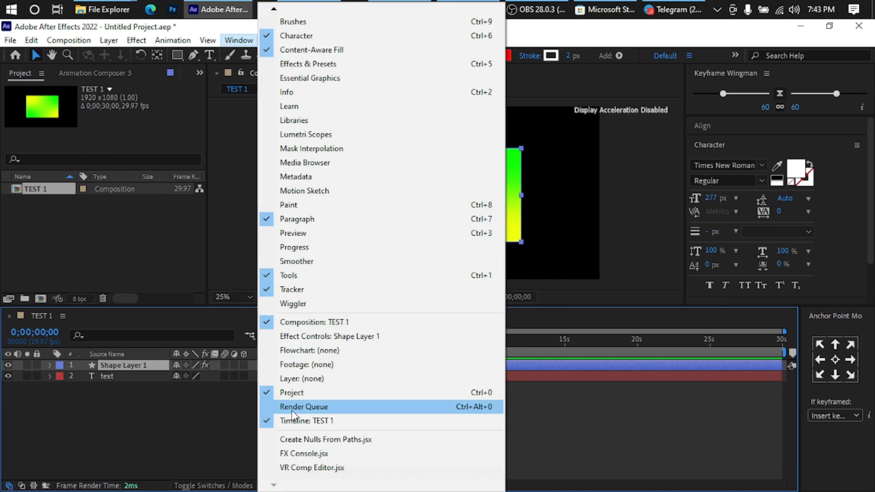
click(292, 407)
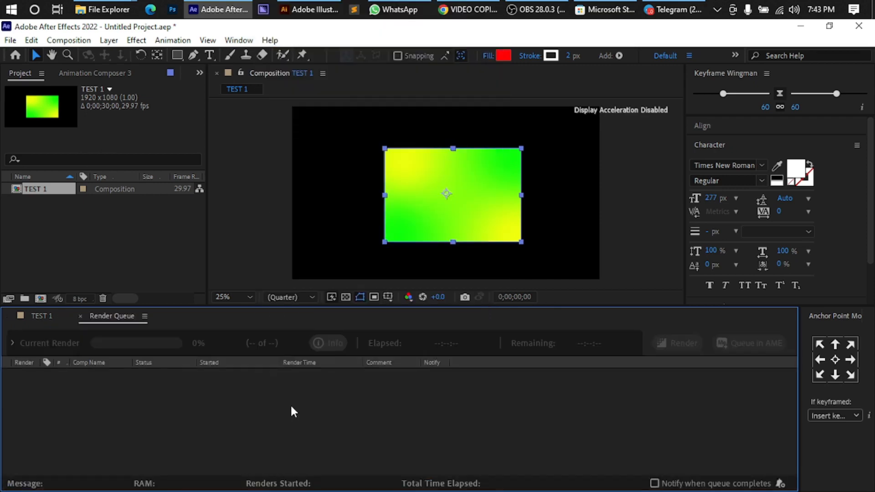
click(46, 318)
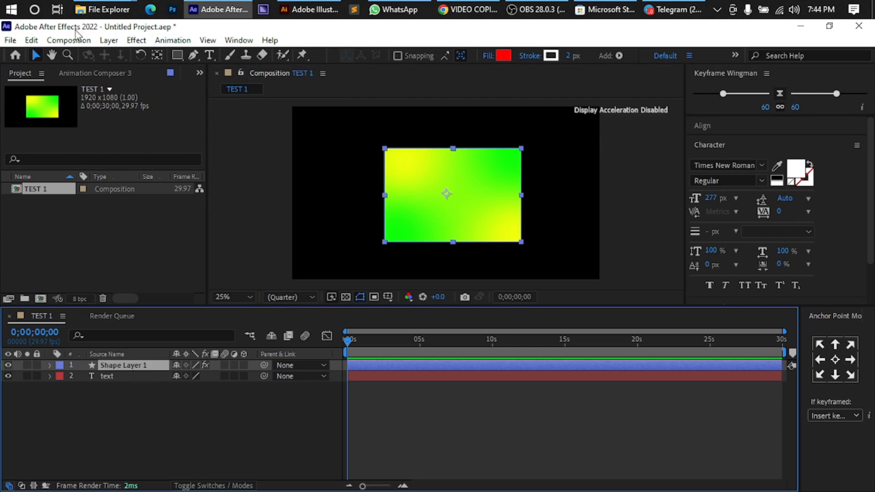
Add the TEST 1 composition to the render queue and switch back to its timeline
click(67, 42)
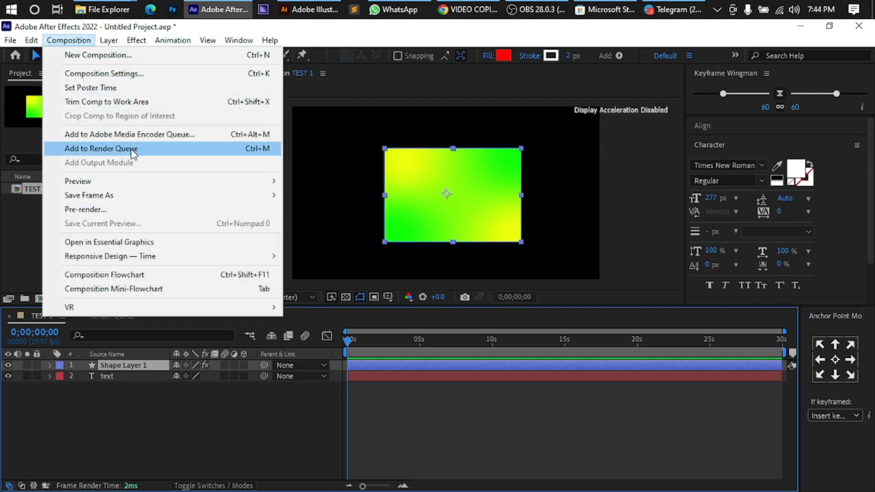
click(263, 158)
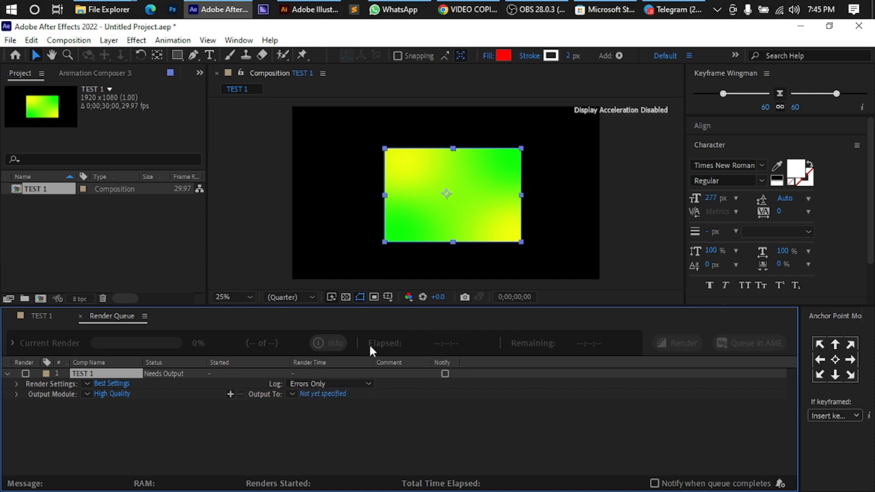
click(43, 315)
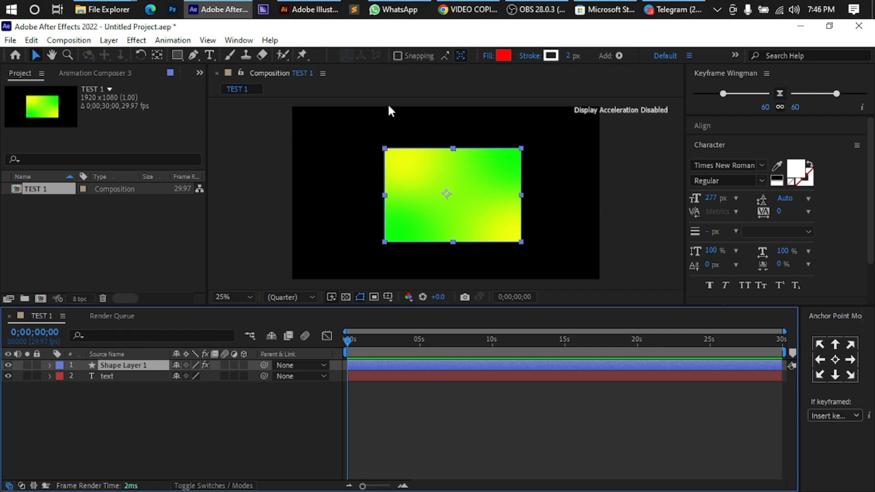
click(245, 42)
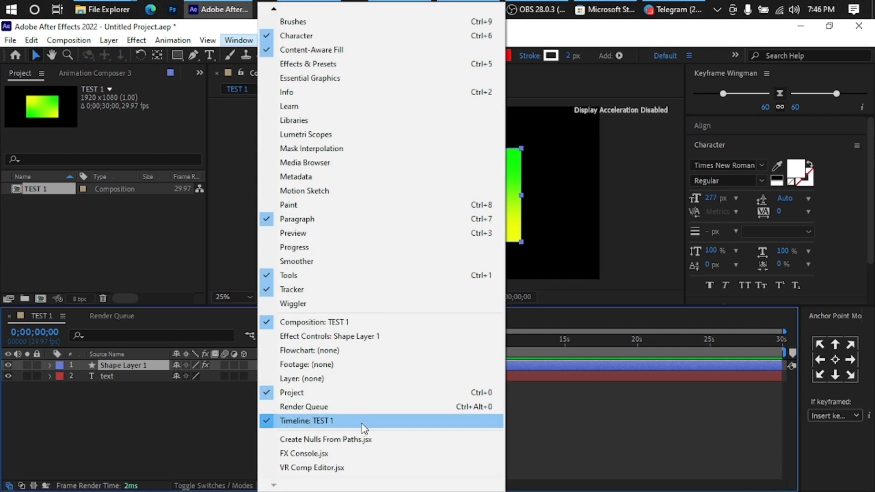
click(198, 406)
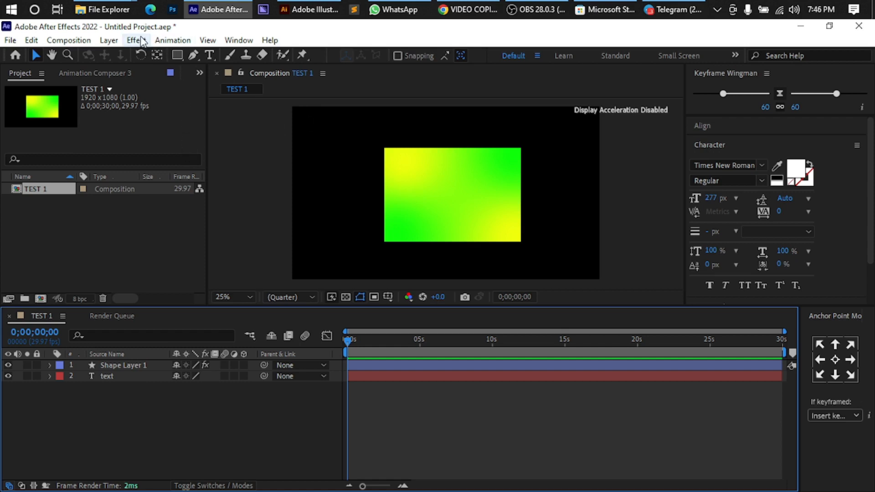
Open the composition settings for TEST 1 and reposition the dialog to inspect the timeline and preview behind it
click(10, 40)
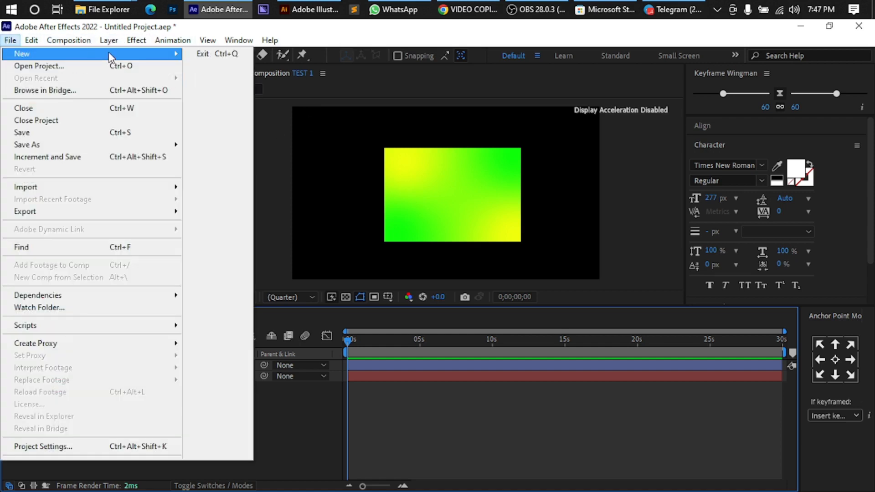
mouse_move(135, 53)
mouse_move(73, 40)
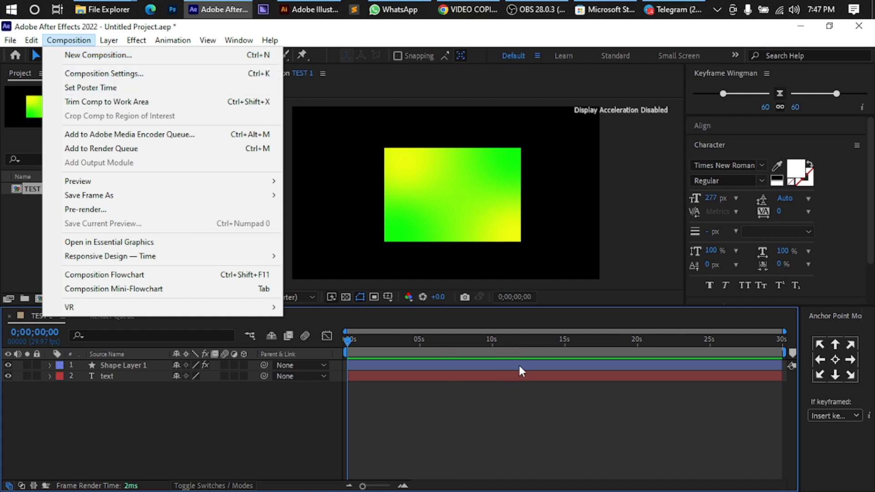
click(135, 78)
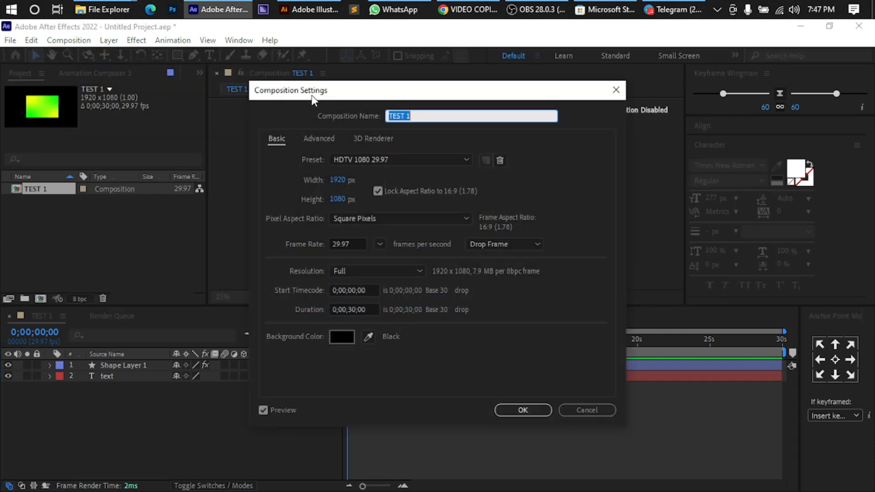
drag(313, 100, 609, 101)
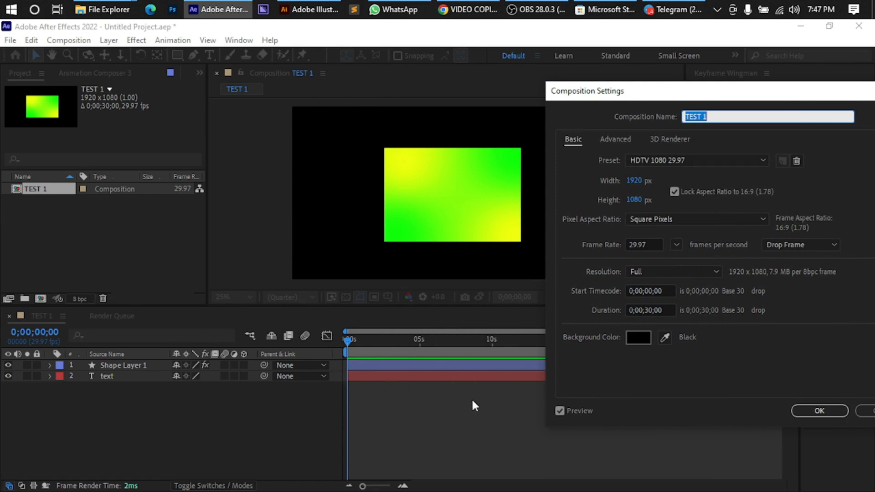
drag(708, 97, 71, 140)
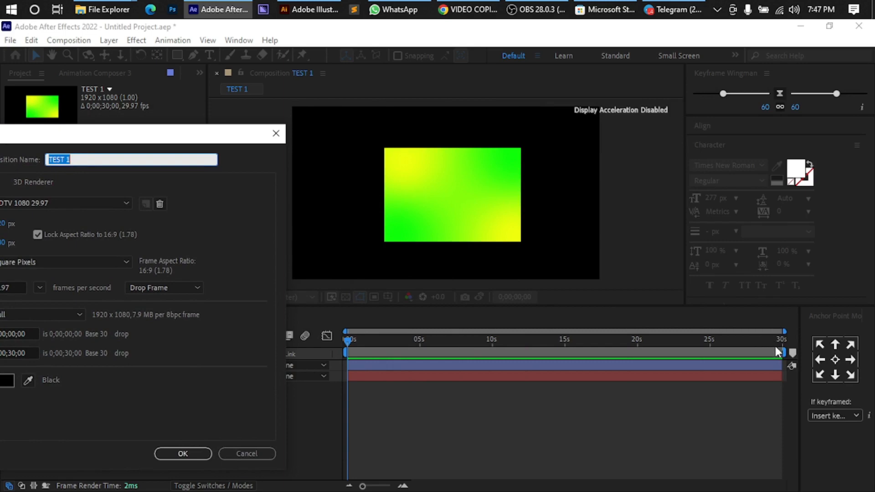
drag(152, 137, 497, 76)
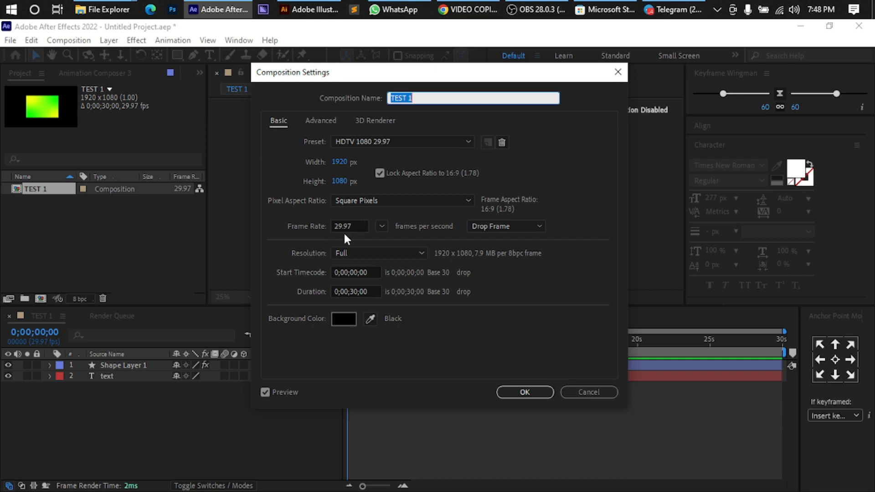
Set the composition's frame rate to 60 fps and its duration to 0:00:30:59
click(381, 227)
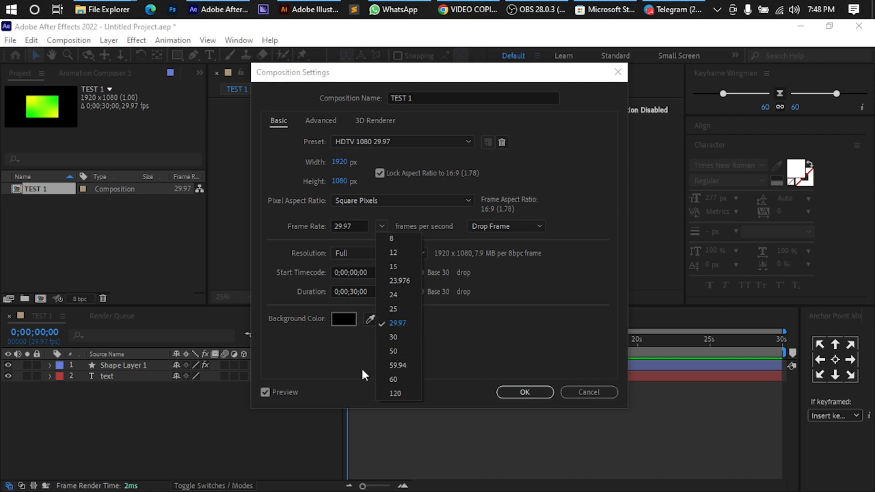
click(342, 340)
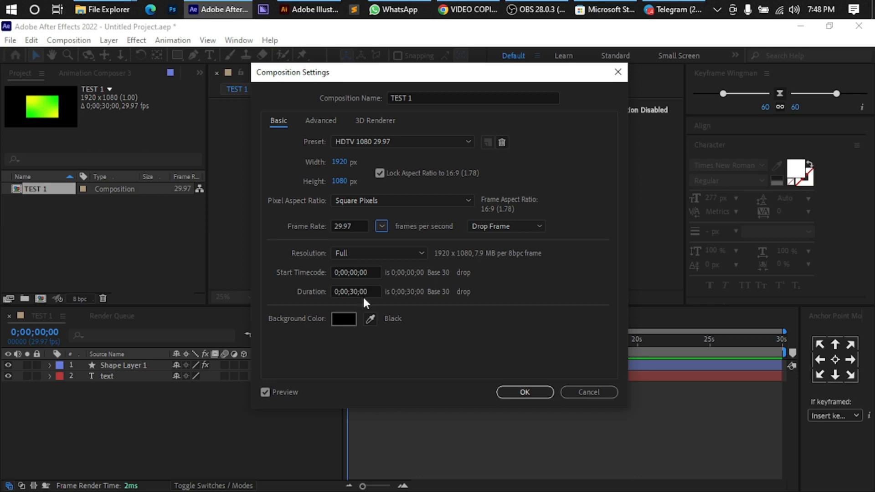
click(383, 226)
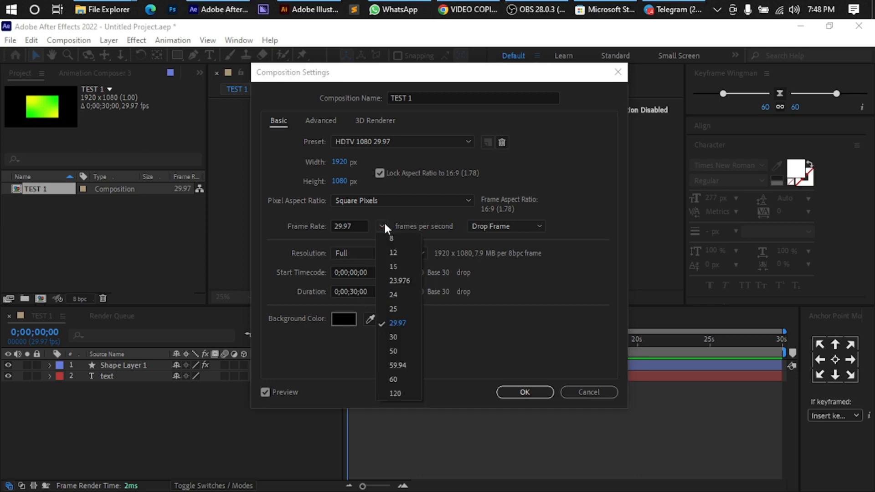
click(397, 380)
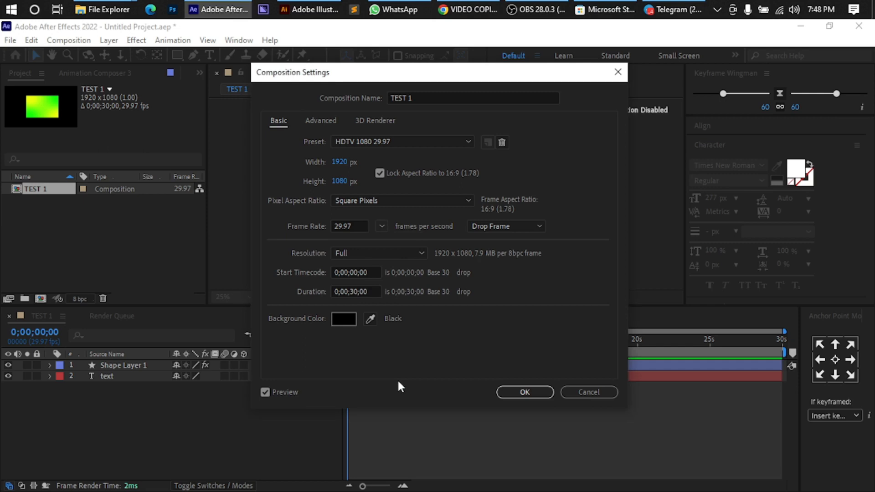
click(368, 291)
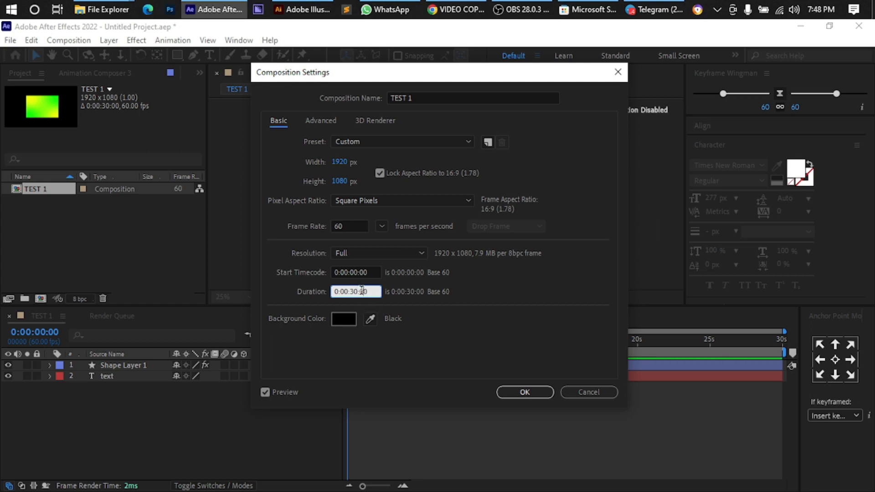
drag(370, 294, 360, 292)
text(59)
key(Tab)
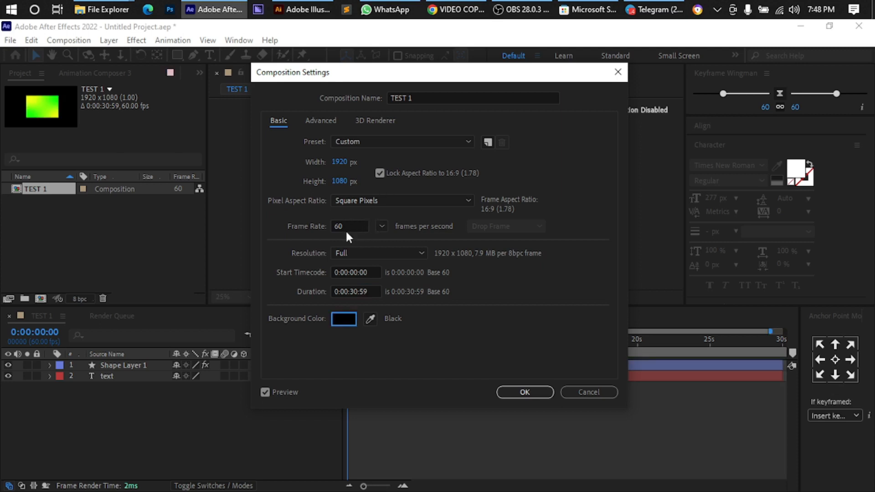
Set the frame rate to 29.97 fps and review the available presets, keeping HDTV 1080 29.97
click(381, 224)
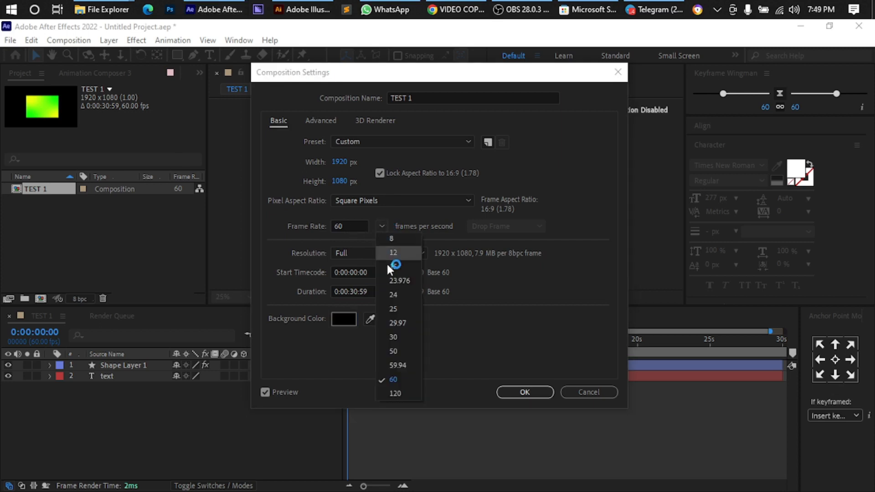
click(399, 323)
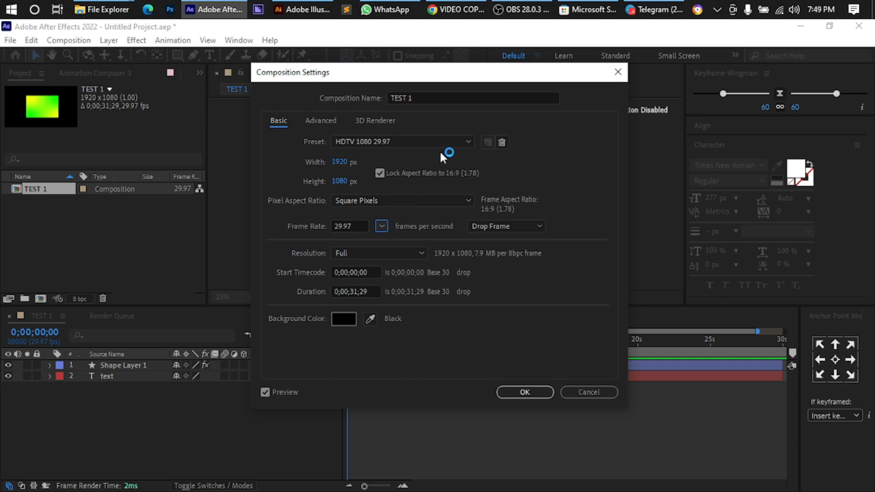
click(341, 141)
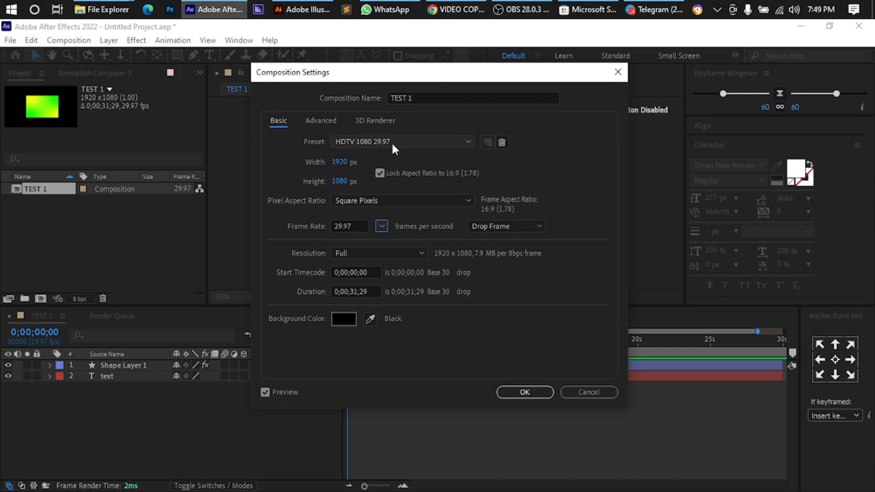
click(466, 143)
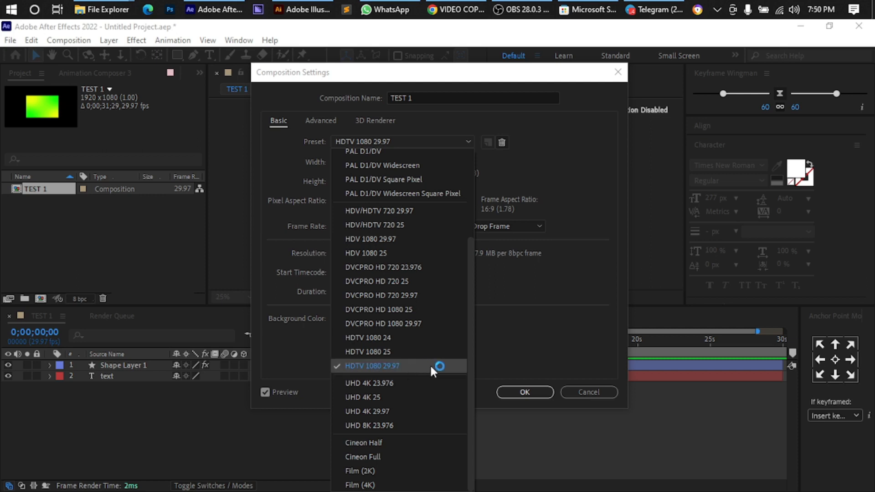
click(527, 301)
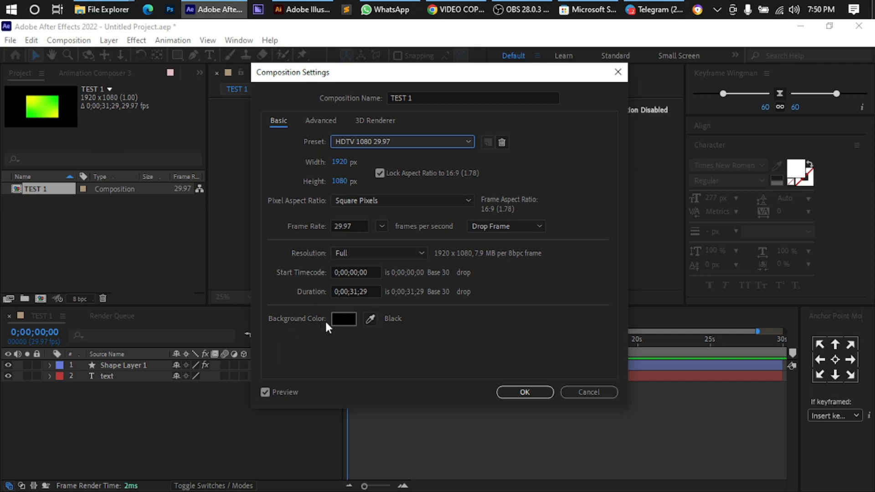
Preview white and red composition backgrounds, set the background color to FFFAFA, and apply the composition settings
drag(412, 81, 694, 159)
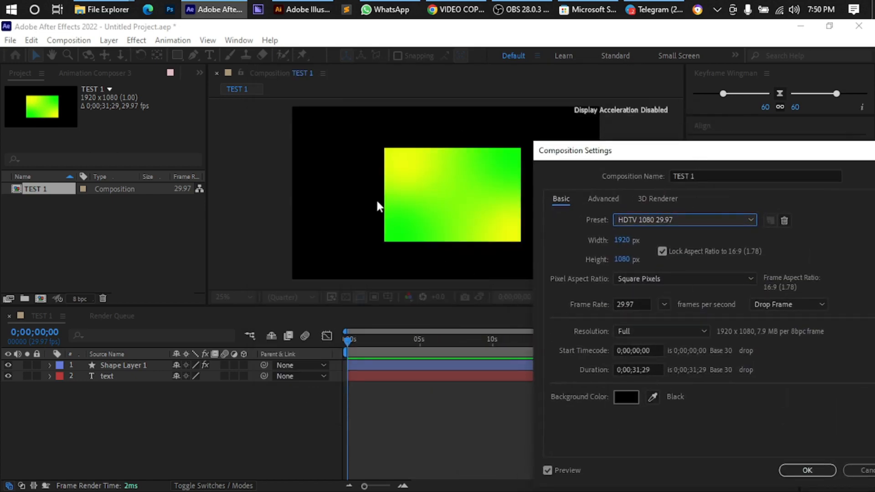
click(625, 397)
click(119, 253)
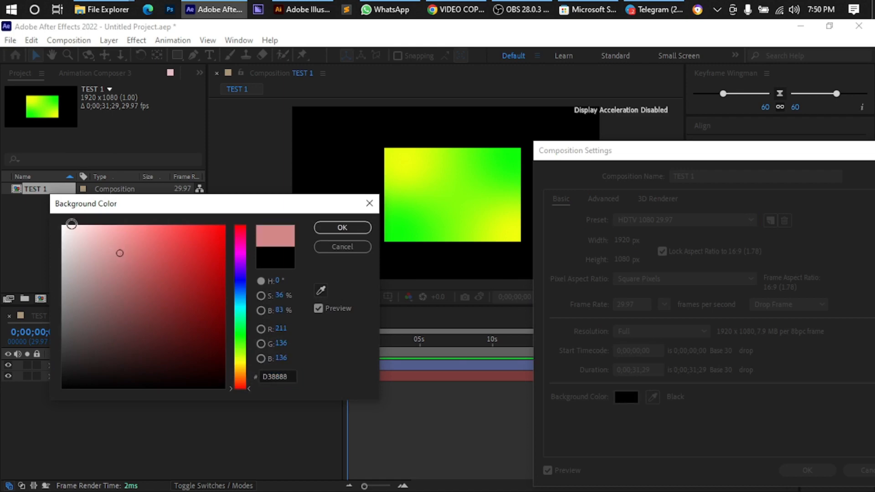
drag(71, 223, 51, 215)
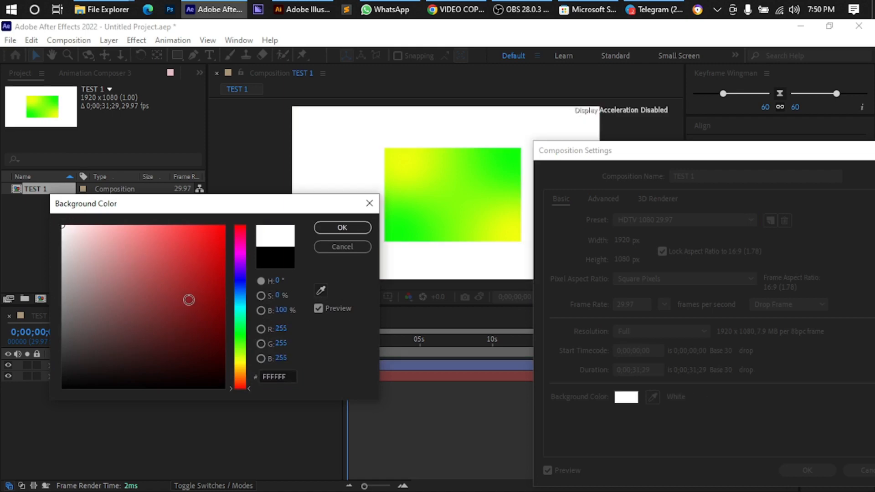
click(189, 299)
click(136, 288)
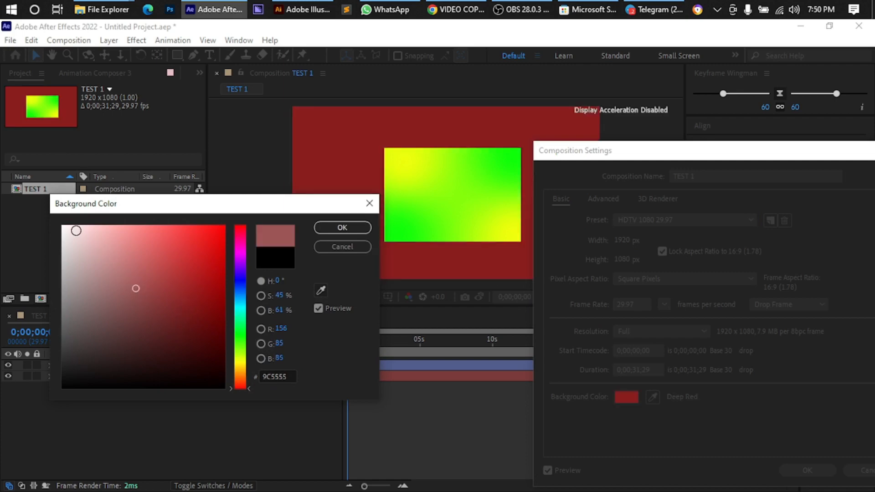
drag(76, 231, 55, 212)
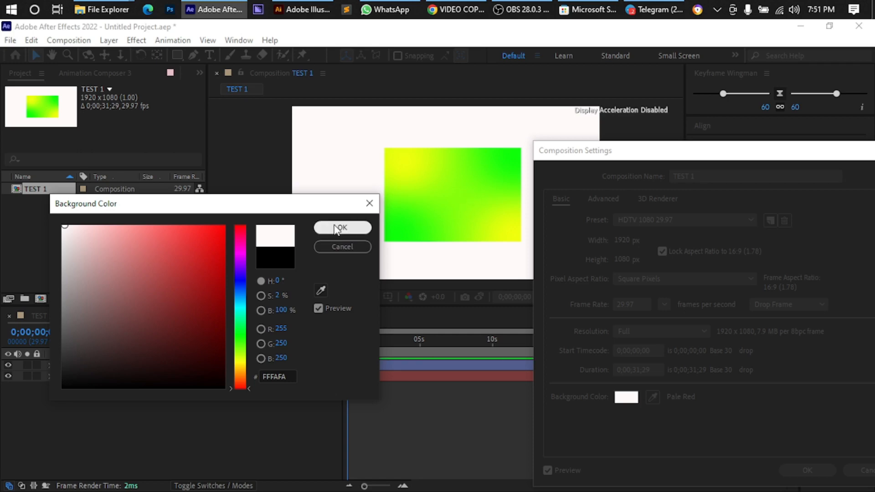
click(336, 229)
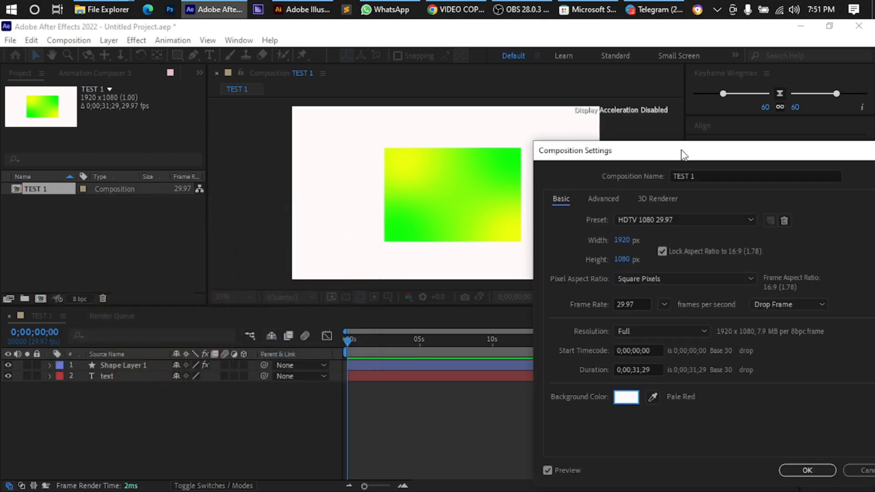
drag(690, 152, 359, 116)
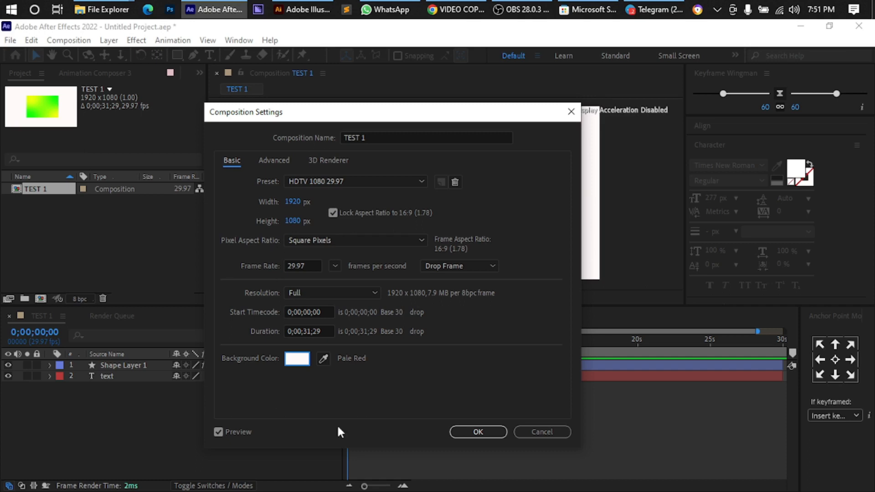
click(478, 431)
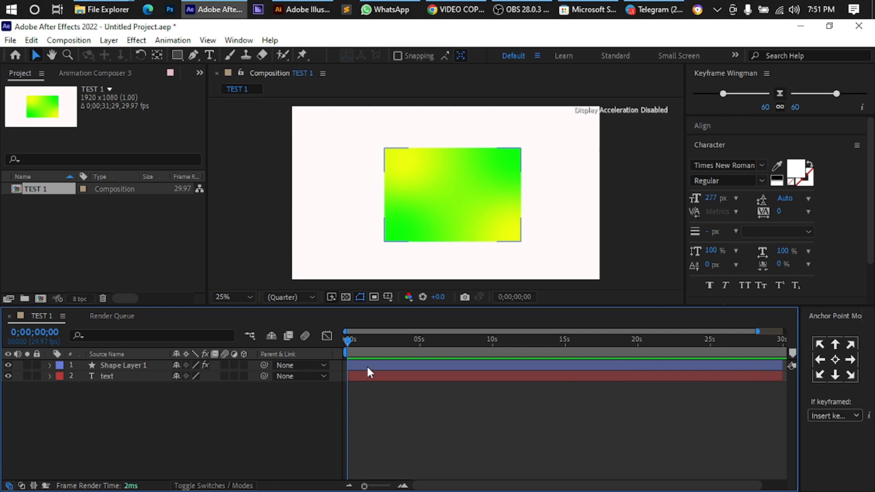
Select each of the two layers in turn and set the label color of Shape Layer 1 to Yellow
click(150, 365)
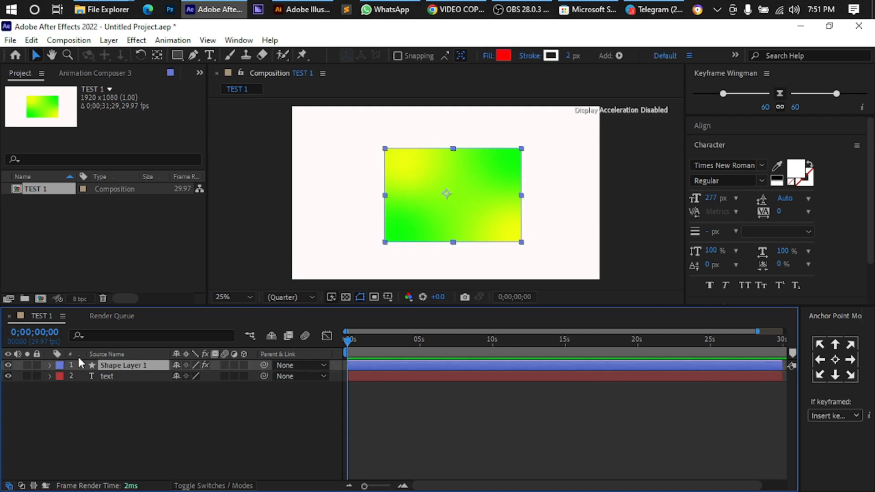
click(108, 375)
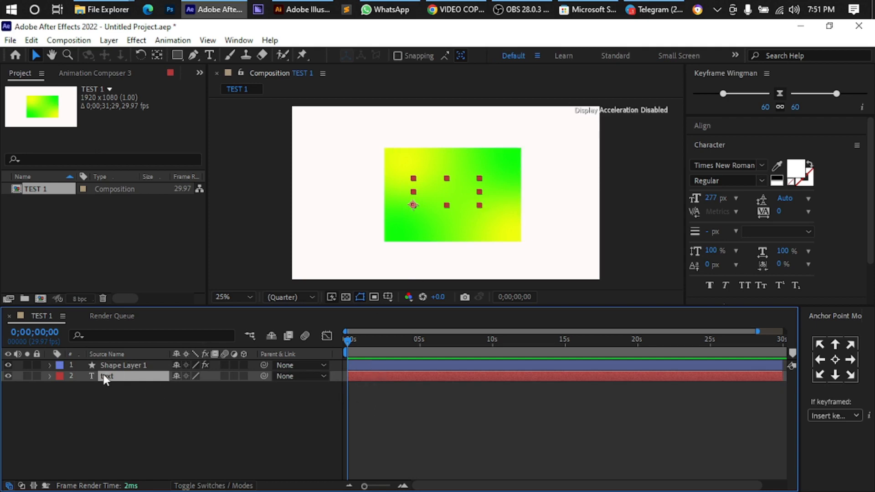
click(60, 366)
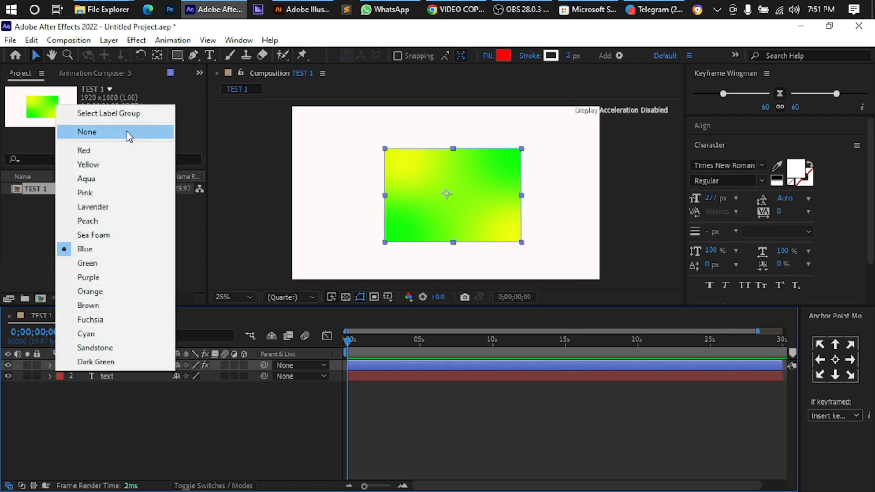
click(100, 167)
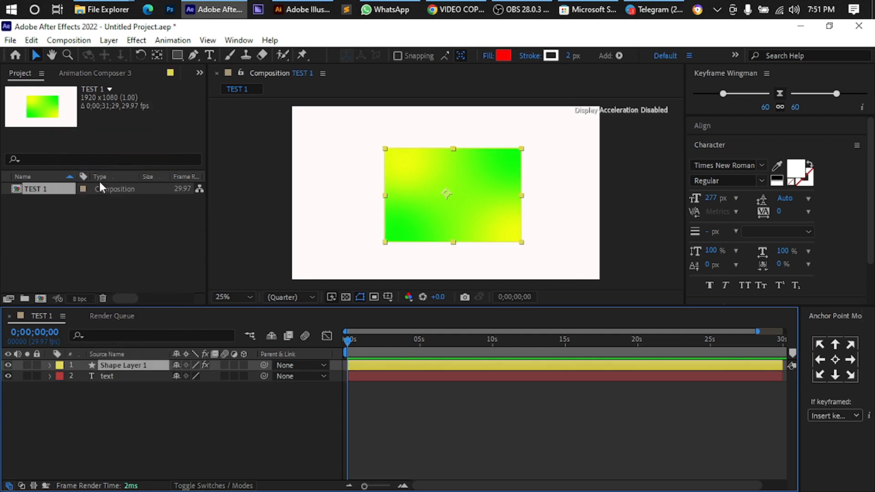
Try an Orange label on the text layer and replace it with Cyan
click(60, 377)
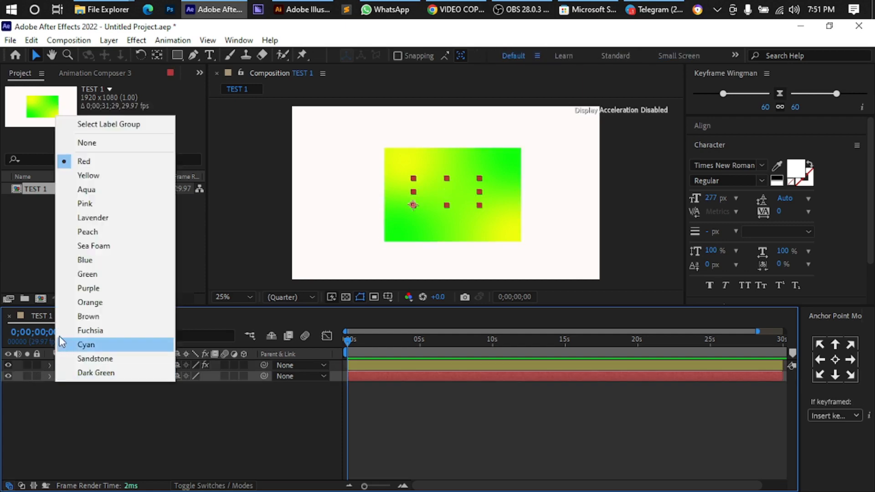
click(79, 303)
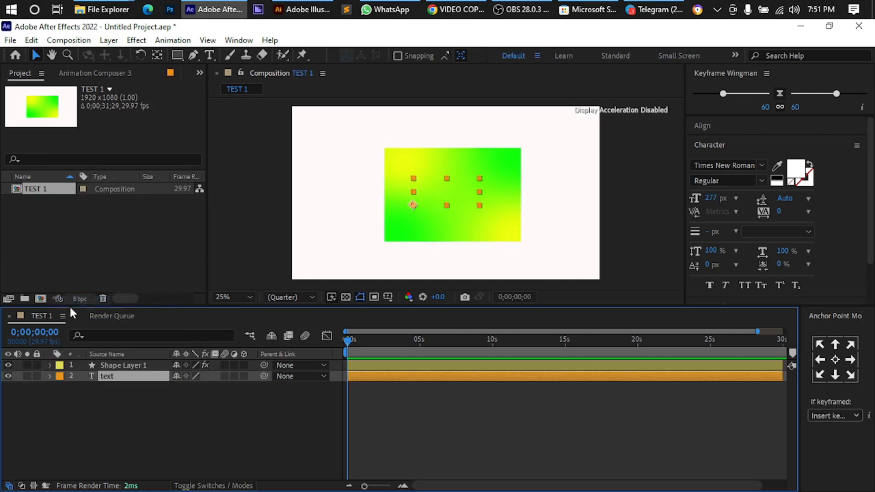
click(60, 376)
click(80, 342)
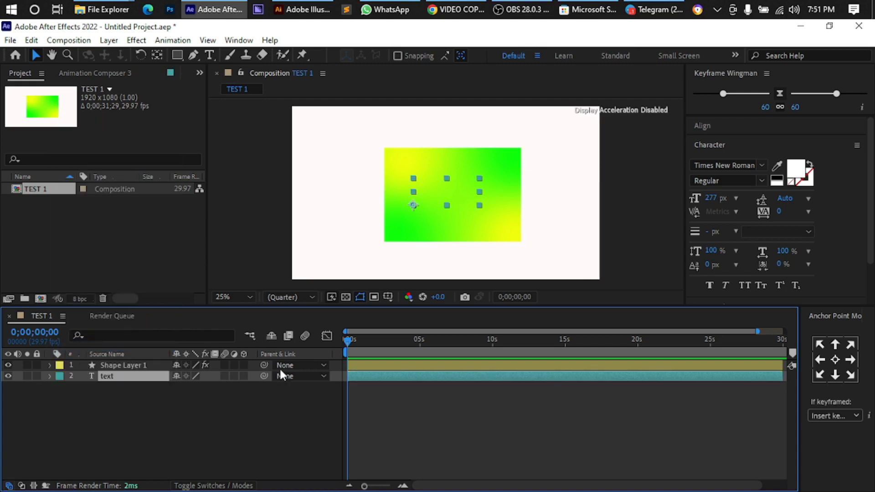
Deselect the layers and scrub the current time indicator through 0;00;04;11 to 0;00;18;03
click(545, 403)
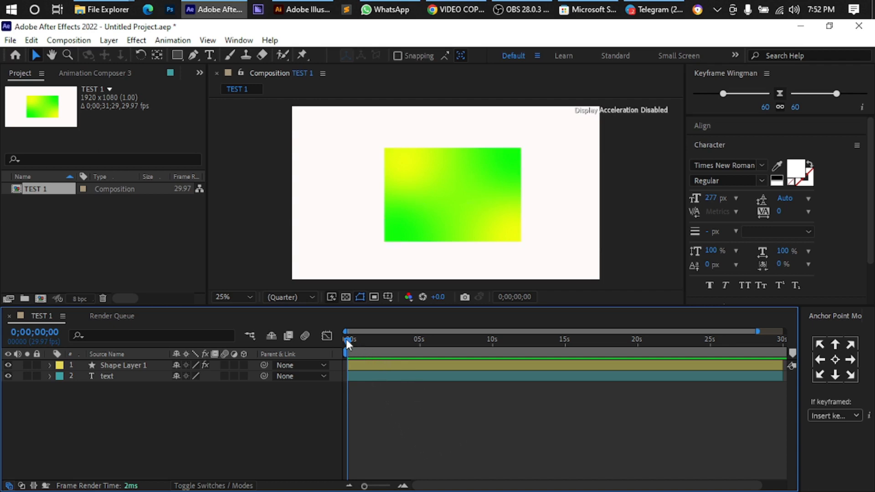
drag(346, 339, 413, 347)
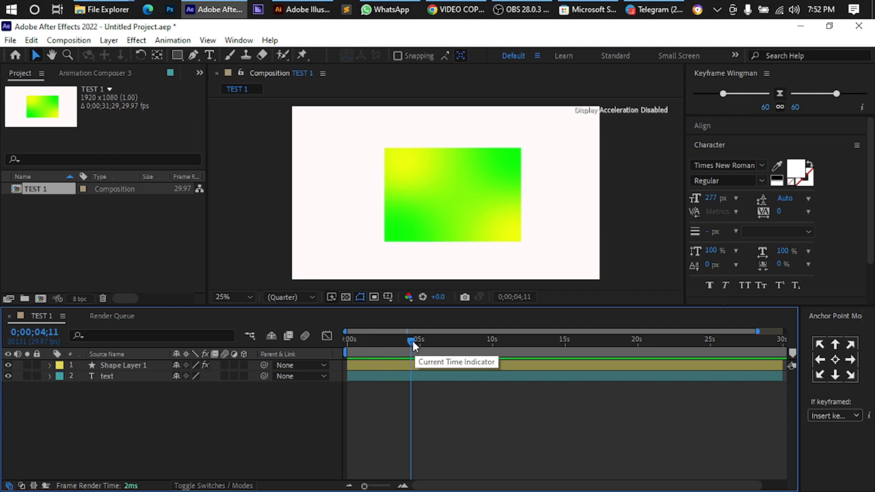
drag(411, 341, 612, 353)
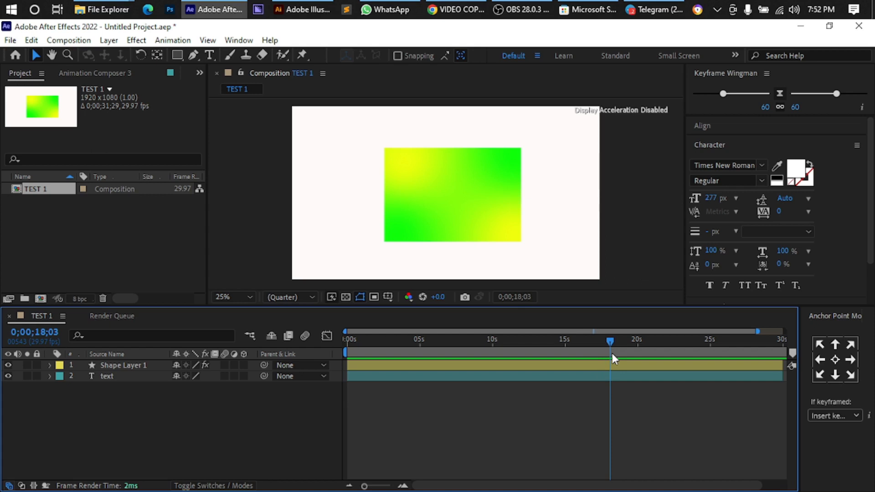
Scrub the current time indicator to 0;00;23;10, and jump to the composition's first and last frames
drag(612, 339, 683, 352)
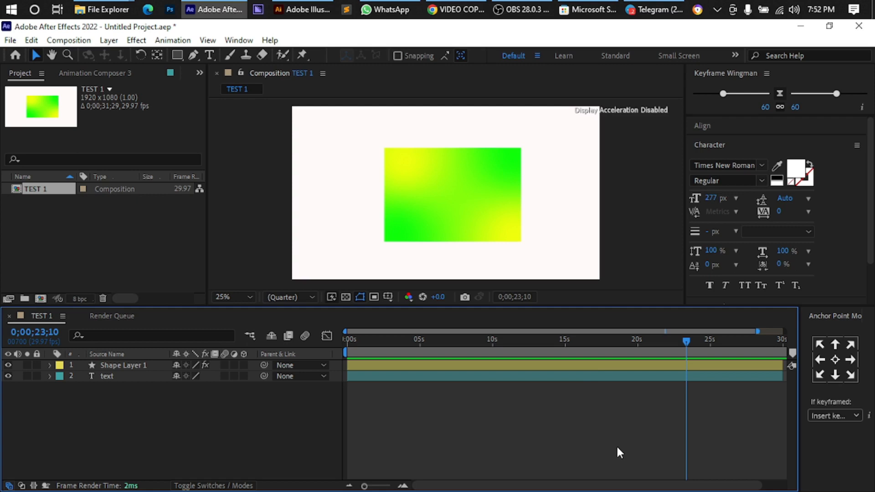
key(b)
drag(686, 353, 320, 352)
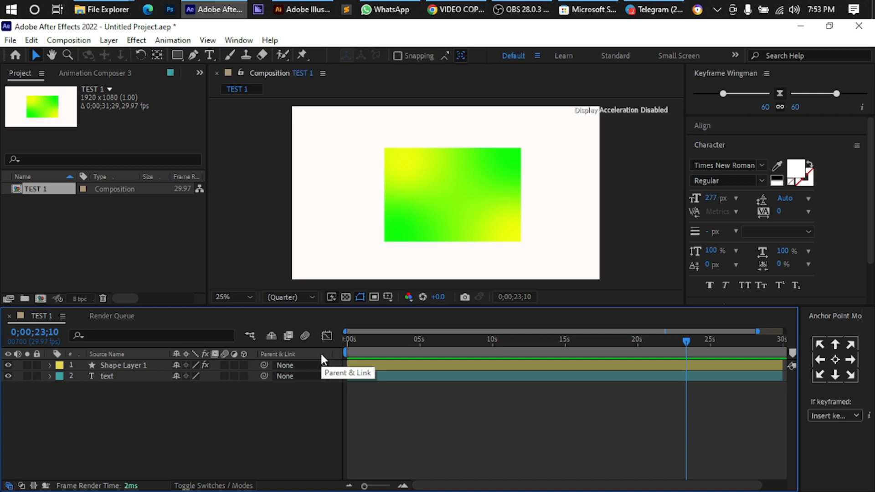
key(Home)
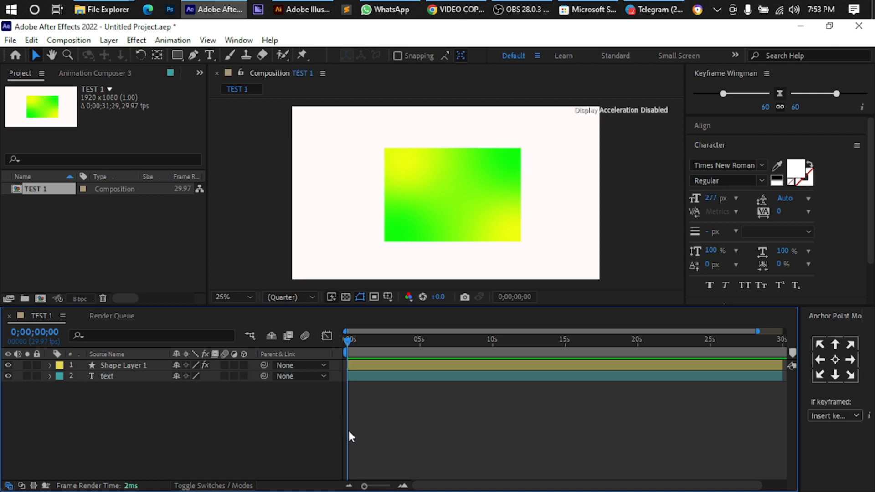
key(End)
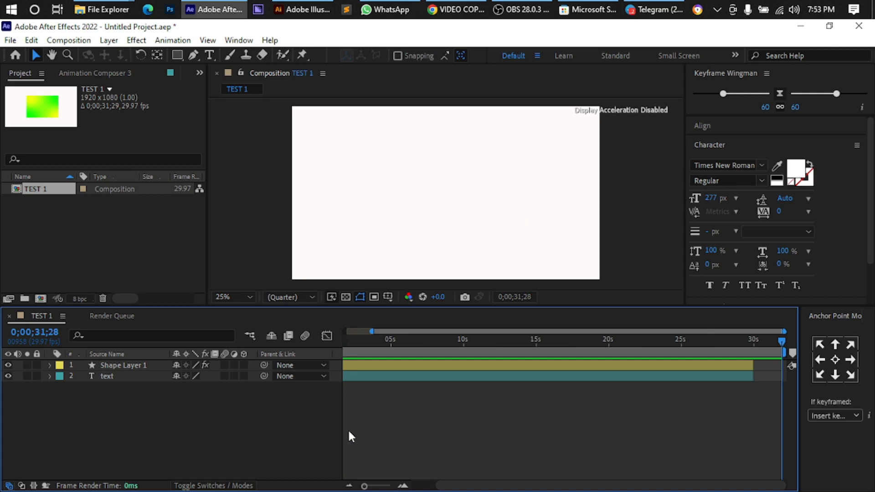
Select the text layer and move the current time indicator through 0;00;09;29 and 0;00;15;01 to 0;00;19;24
click(220, 378)
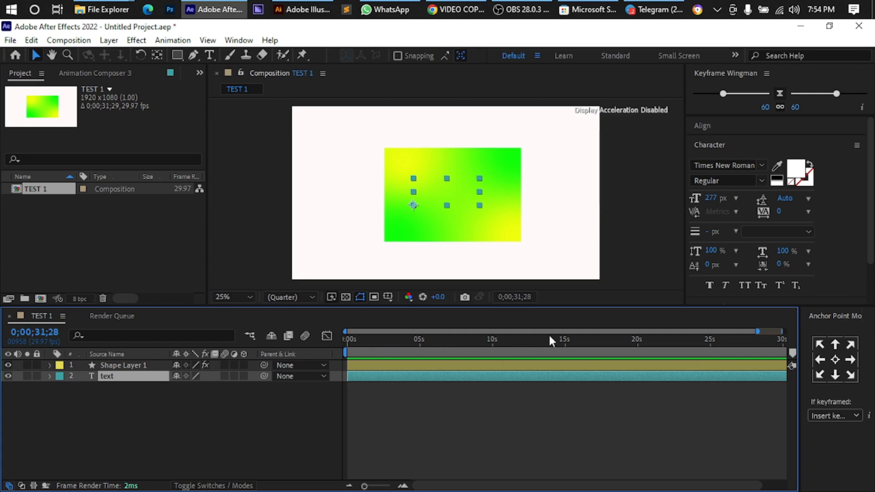
click(469, 340)
click(492, 340)
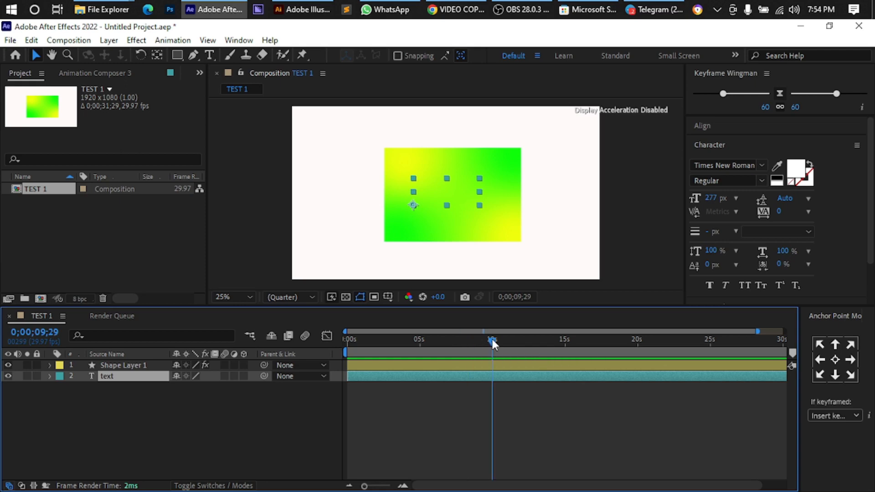
click(565, 339)
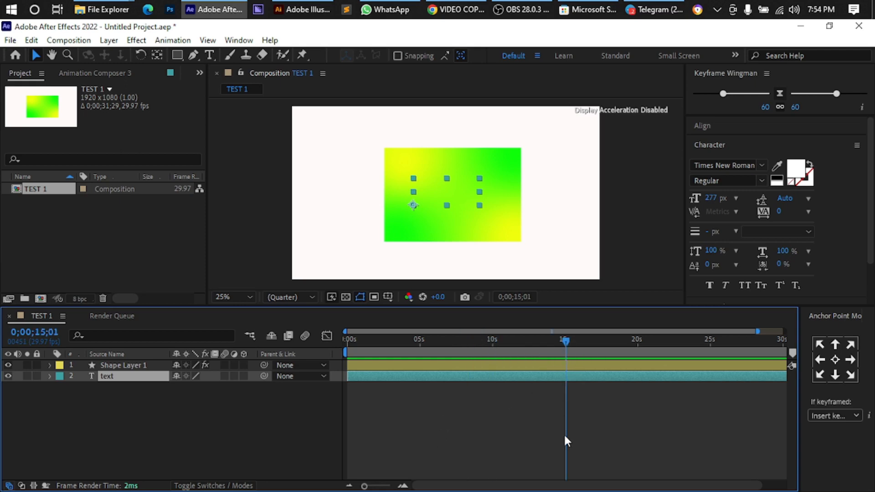
click(635, 340)
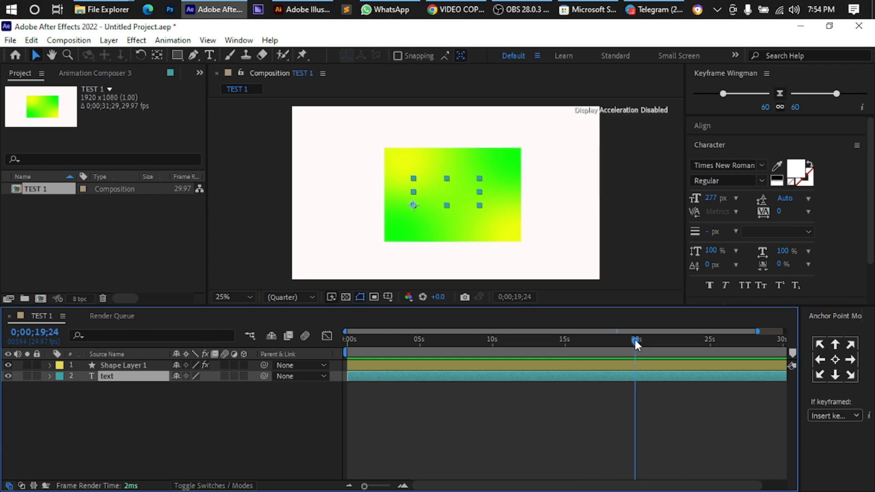
Move the current time indicator back in stages to 0;00;06;28
click(609, 342)
click(507, 342)
click(447, 341)
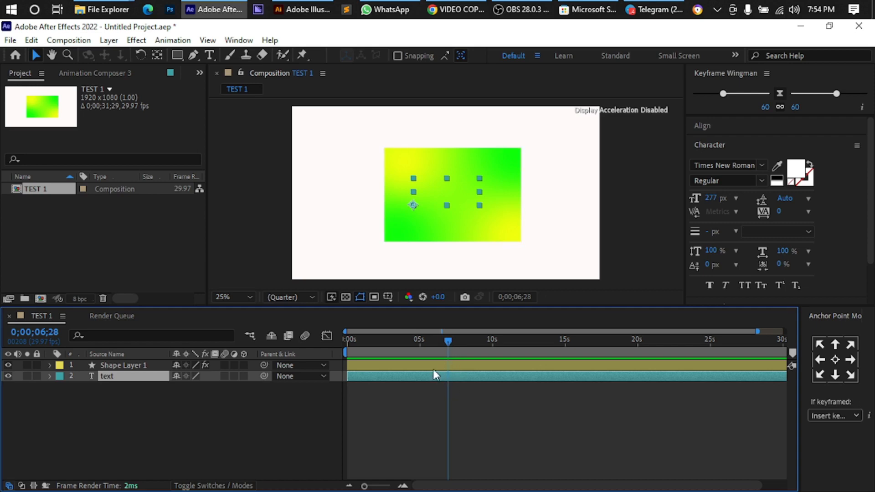
Move the current time indicator through 0;00;07;20, 0;00;17;00 and 0;00;25;14, and return it to 0;00;01;15
click(458, 337)
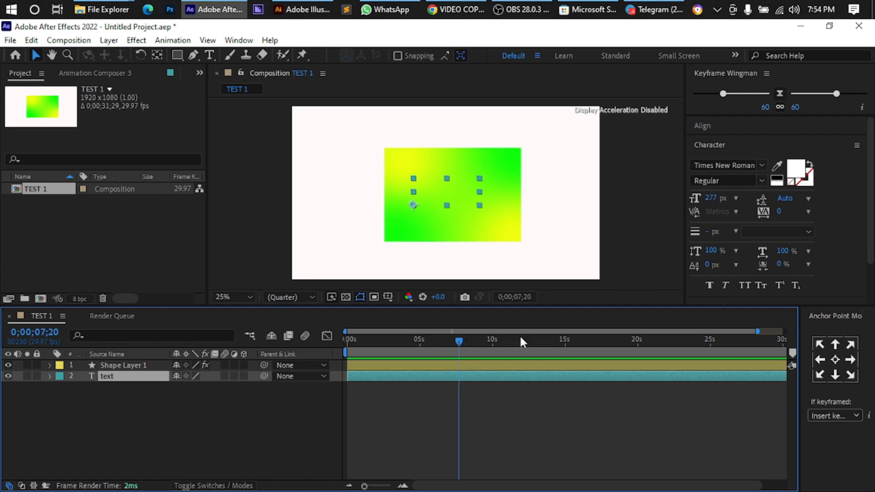
click(519, 336)
click(593, 342)
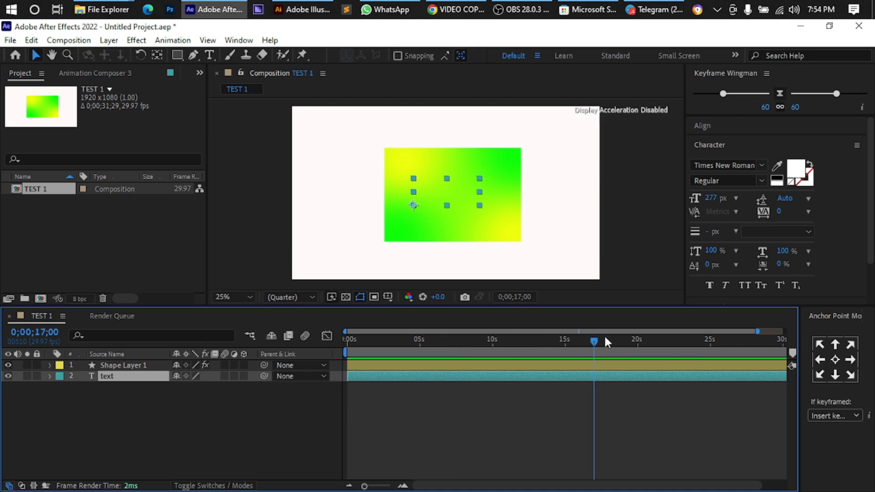
click(660, 339)
click(717, 339)
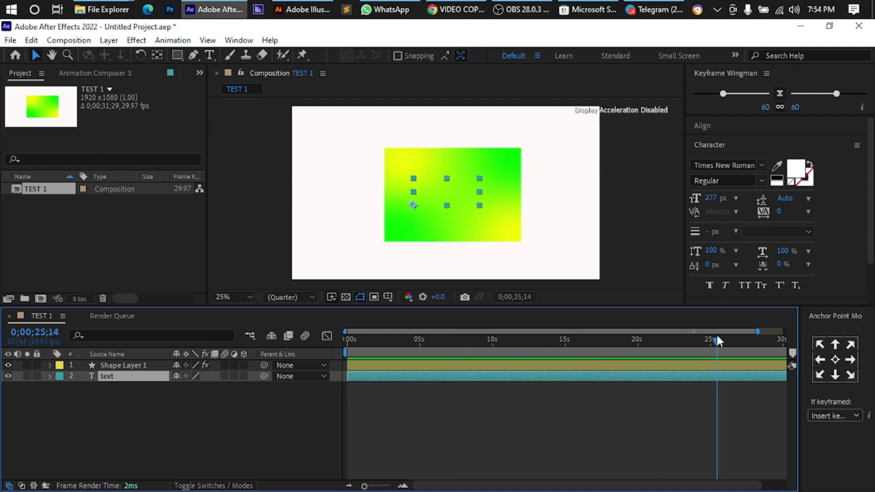
click(736, 339)
click(369, 340)
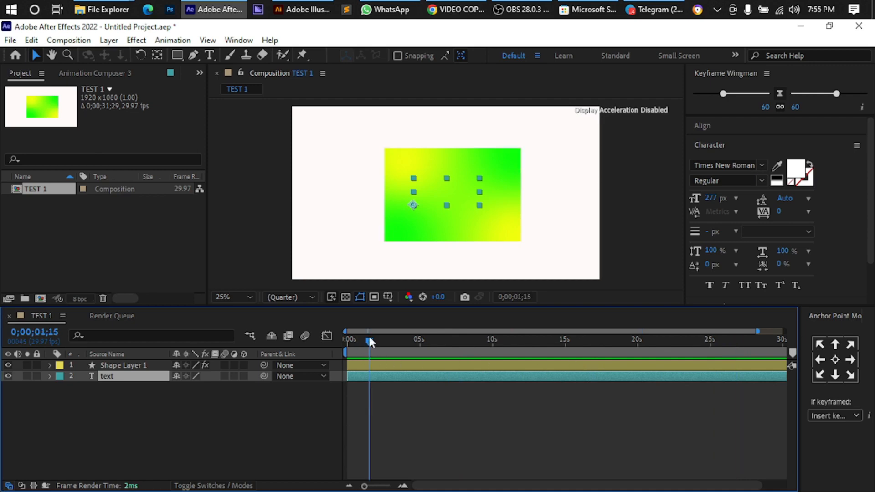
Jump the current time indicator to the start of the composition, to its last frame and back to the start
key(Home)
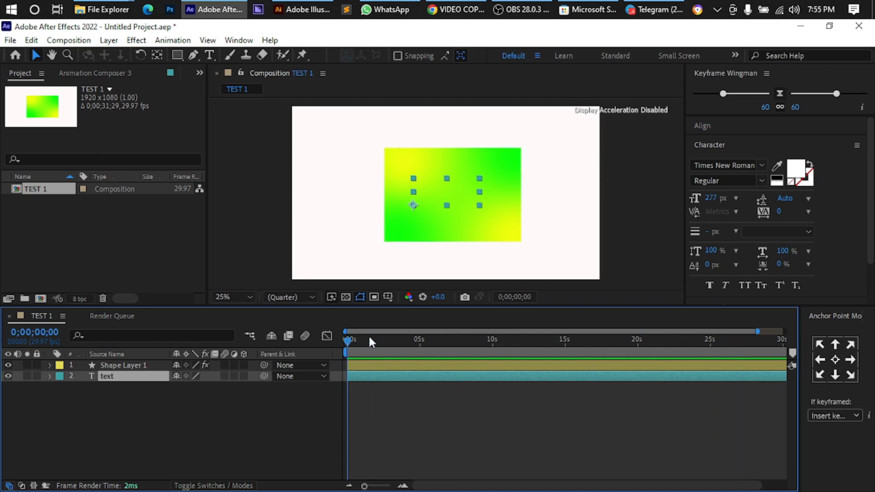
key(End)
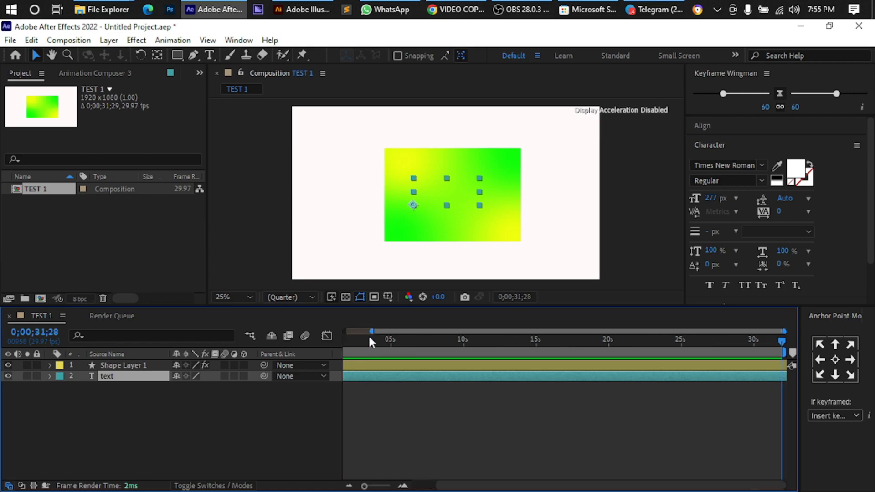
key(Home)
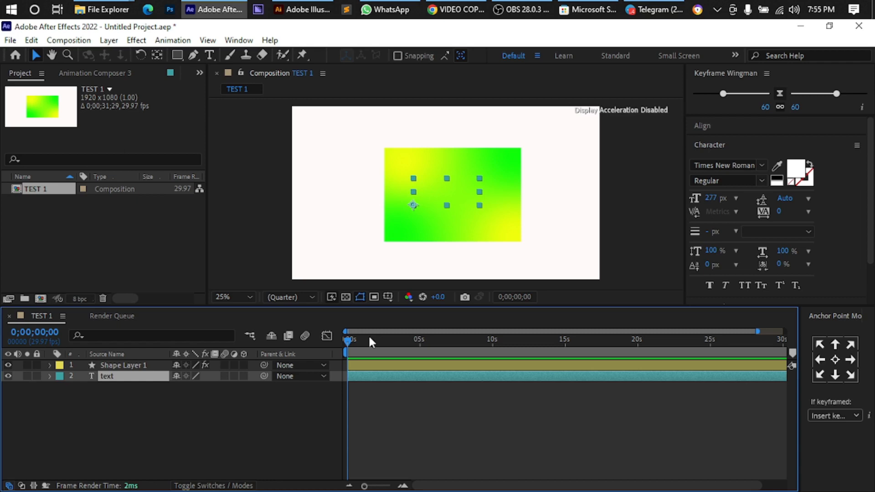
Step the current time indicator one frame before the composition start, and advance it frame by frame past 0;00;00;12
key(Page_Up)
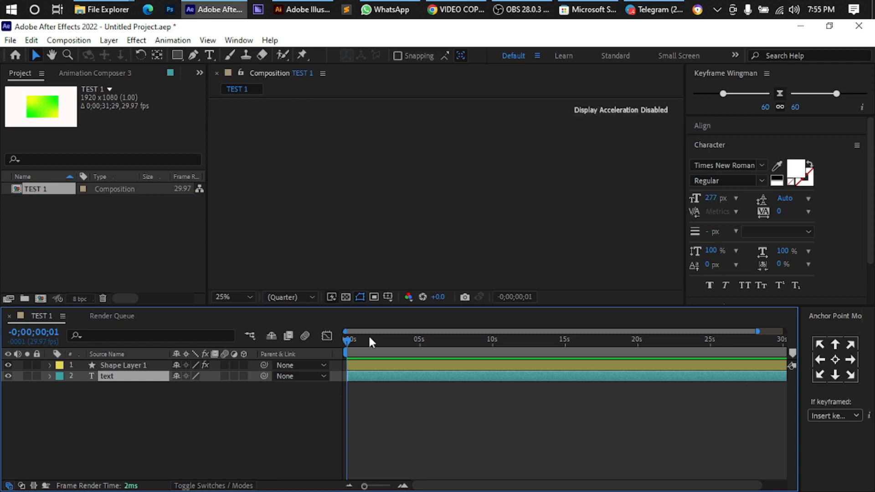
key(Page_Down)
key(Page_Down)
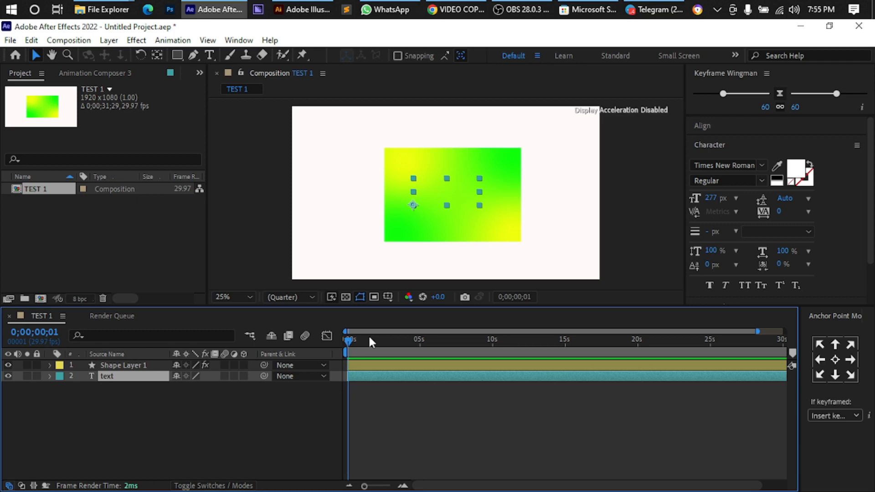
key(Page_Down)
key(Page_Down)
key(Page_Down)
key(Page_Down)
key(Page_Down)
key(Page_Down)
key(Page_Down)
key(Page_Down)
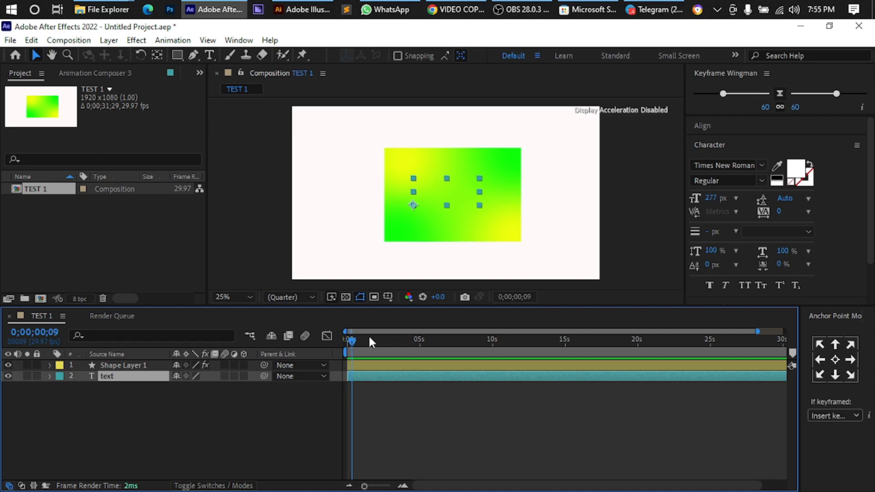
key(Page_Down)
key(Page_Down)
key(Page_Down)
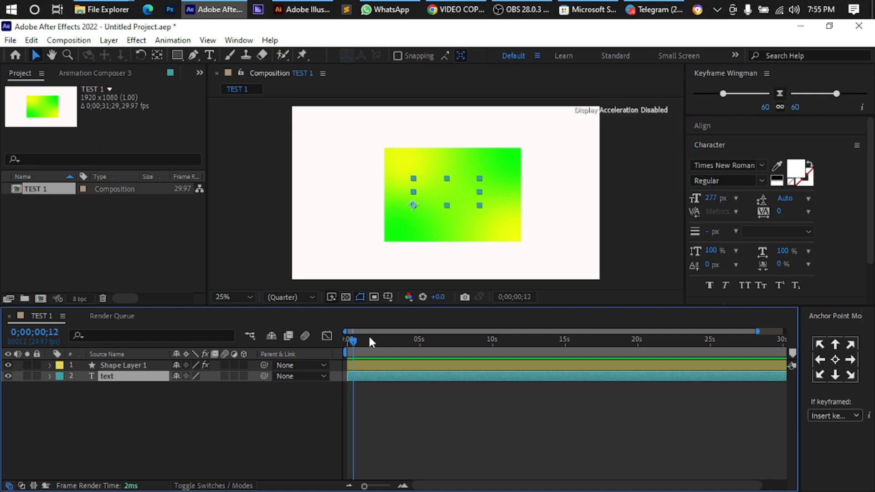
key(Page_Down)
key(Page_Down)
key(Page_Down)
key(Page_Down)
key(Page_Down)
key(Page_Down)
key(Page_Down)
Step the current time indicator back frame by frame to 0;00;00;09
key(Page_Up)
key(Page_Up)
key(Page_Up)
key(Page_Up)
key(Page_Up)
key(Page_Up)
key(Page_Up)
key(Page_Up)
key(Page_Up)
key(Page_Up)
key(Page_Up)
key(Page_Up)
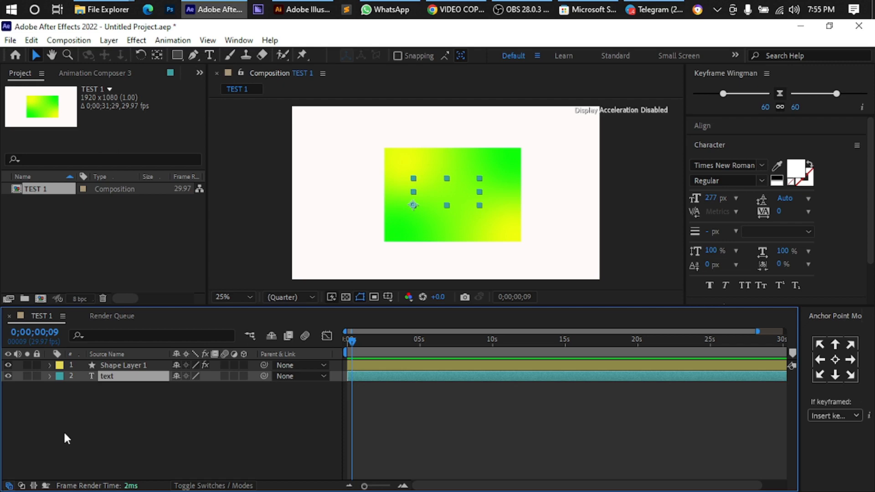
Advance the current time indicator frame by frame through 0;00;00;20 and 0;00;00;29 to 0;00;01;12
key(Page_Down)
key(Page_Down)
key(Page_Down)
key(Page_Down)
key(Page_Down)
key(Page_Down)
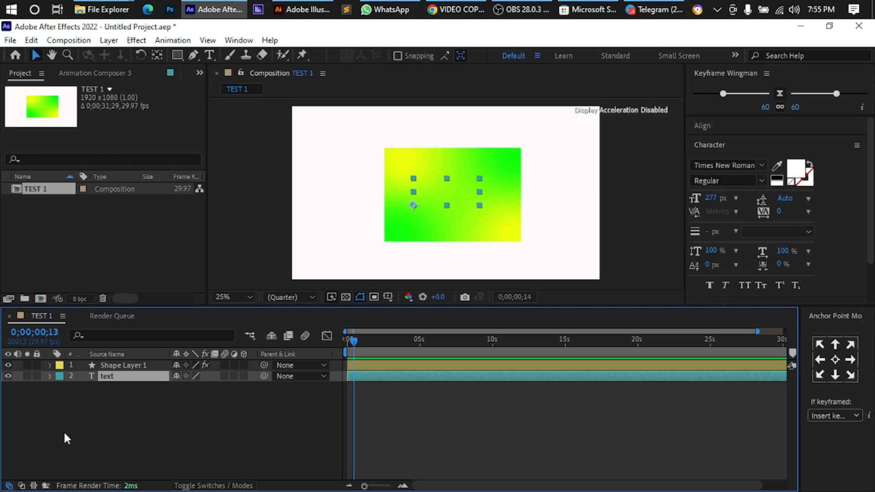
key(Page_Down)
key(Page_Down)
key(Page_Down)
key(Page_Down)
key(Page_Down)
key(Page_Down)
key(Page_Down)
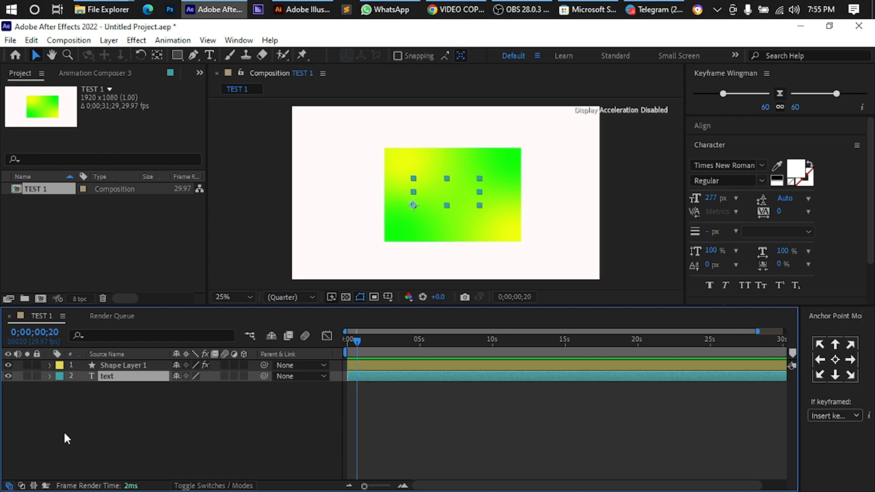
key(Page_Down)
key(Page_Down)
key(Page_Down)
key(Page_Down)
key(Page_Down)
key(Page_Down)
key(Page_Down)
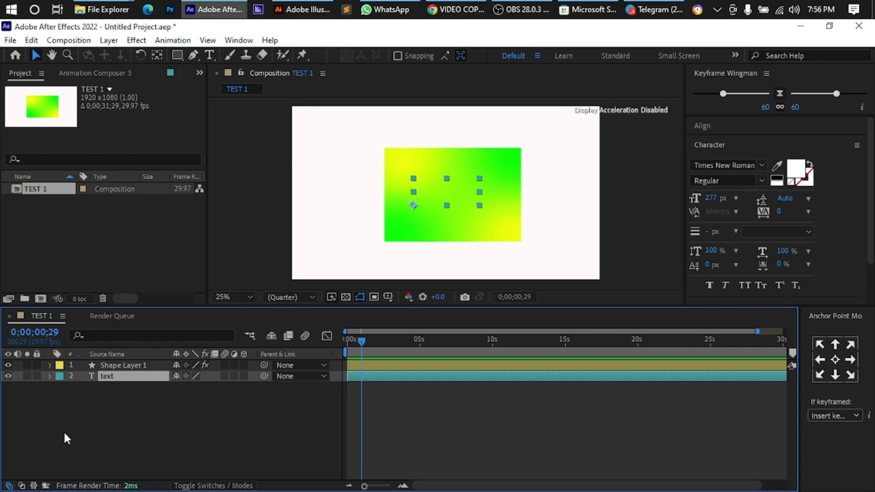
key(Page_Down)
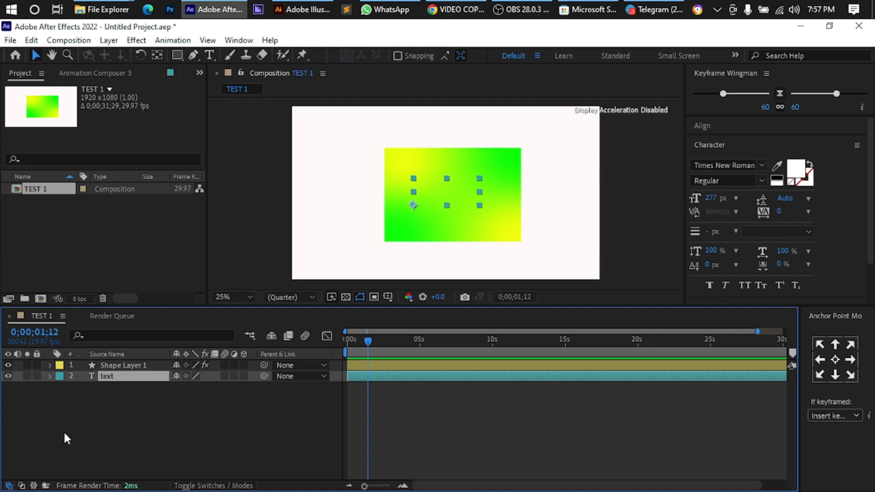
Step the current time indicator back frame by frame through 0;00;01;08 and past 0;00;01;01
key(Page_Up)
key(Page_Up)
key(Page_Up)
key(Page_Up)
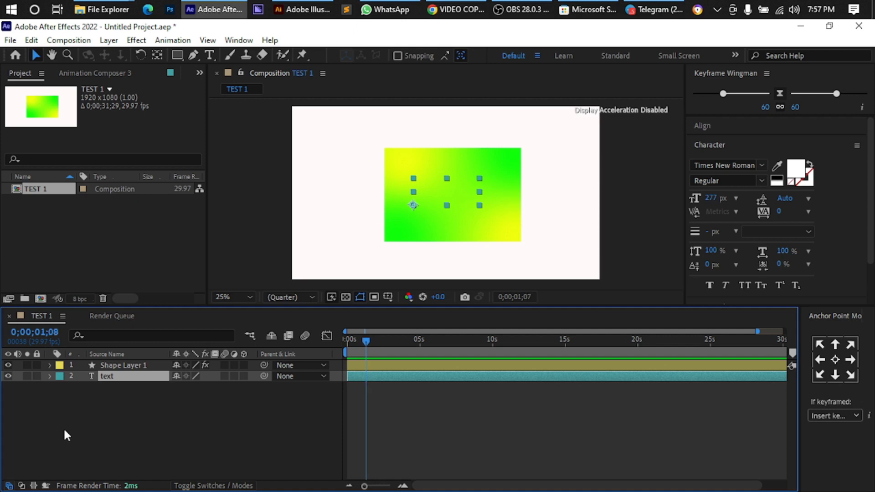
key(Page_Up)
key(Page_Up)
key(Page_Up)
key(Page_Up)
key(Page_Up)
key(Page_Up)
key(Page_Up)
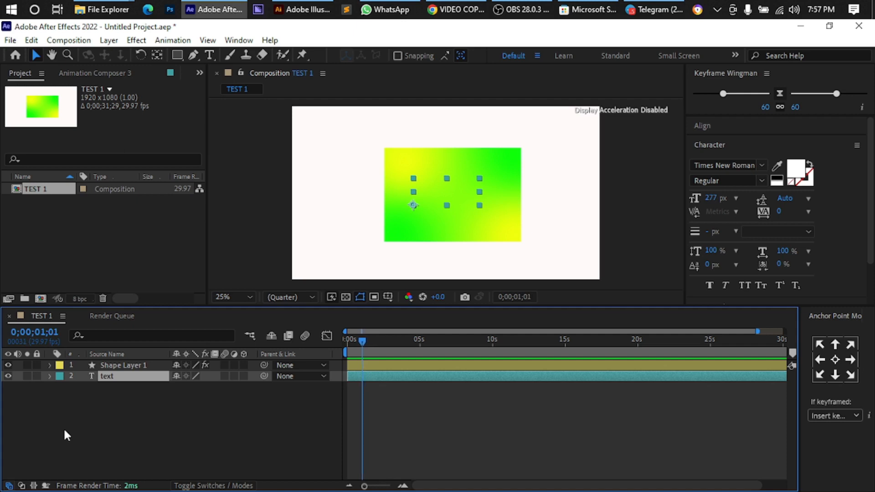
key(Page_Up)
Move the current time indicator in ten-frame jumps forward to 0;00;03;10 and back to 0;00;02;10
key(shift+Page_Down)
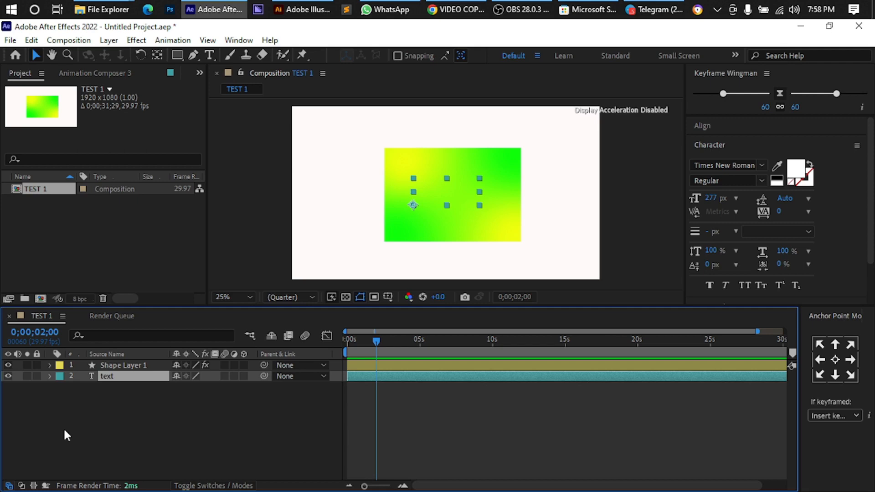
key(shift+Page_Down)
key(shift+Page_Down)
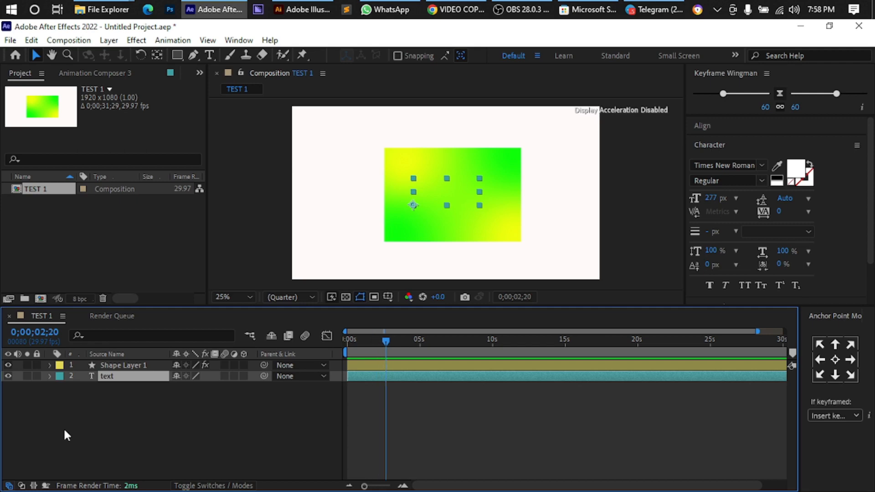
key(shift+Page_Down)
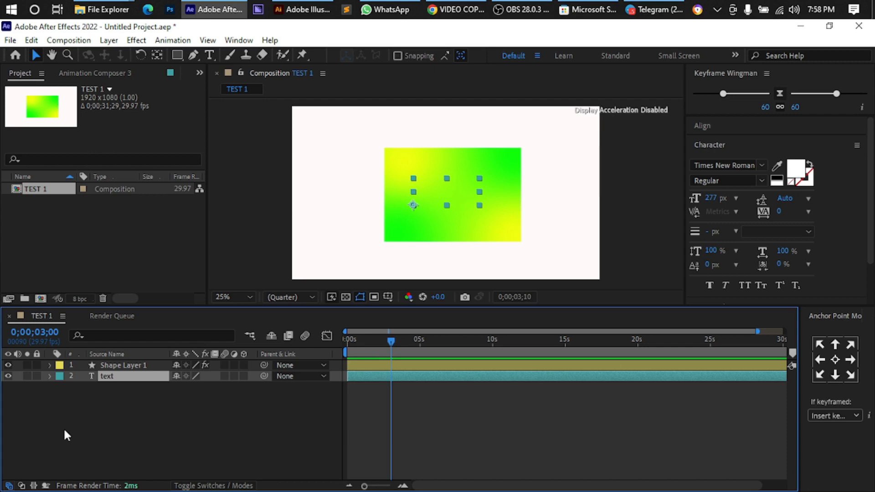
key(shift+Page_Down)
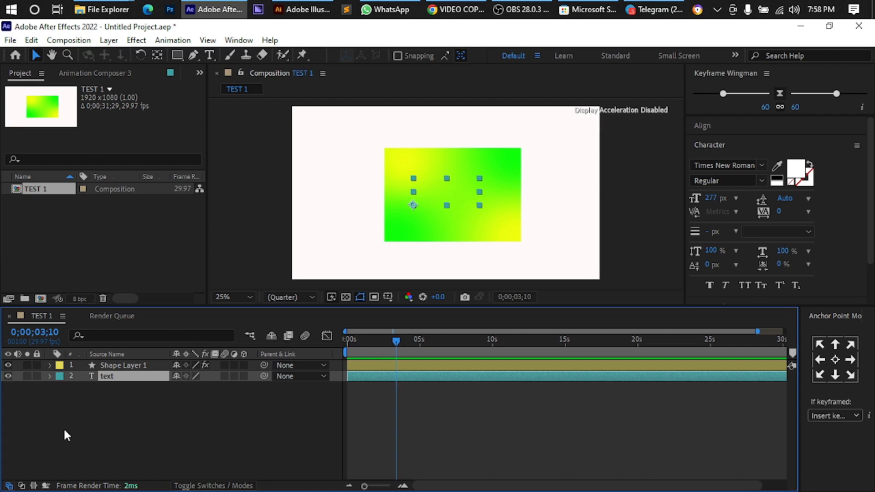
key(shift+Page_Up)
key(shift+Page_Up)
key(shift+Page_Up)
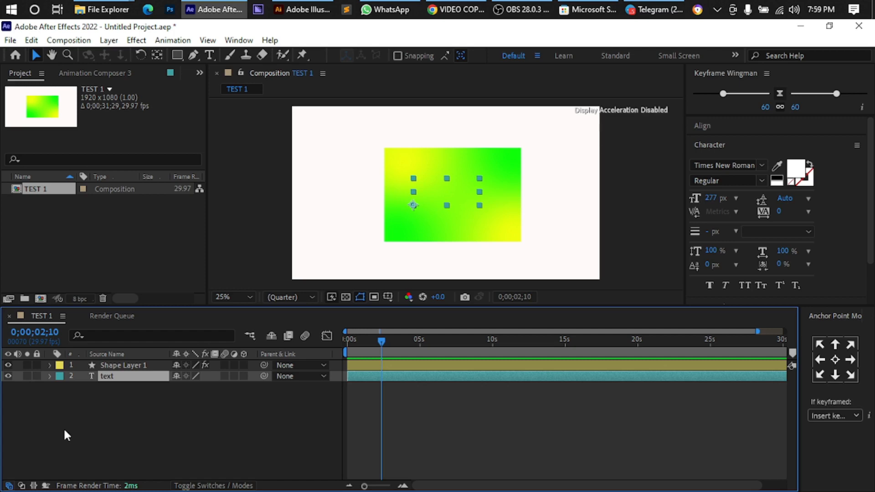
Nudge the selected text layer rightward in large increments until its bounds extend past the gradient rectangle's right edge
key(shift+Right)
key(shift+Right)
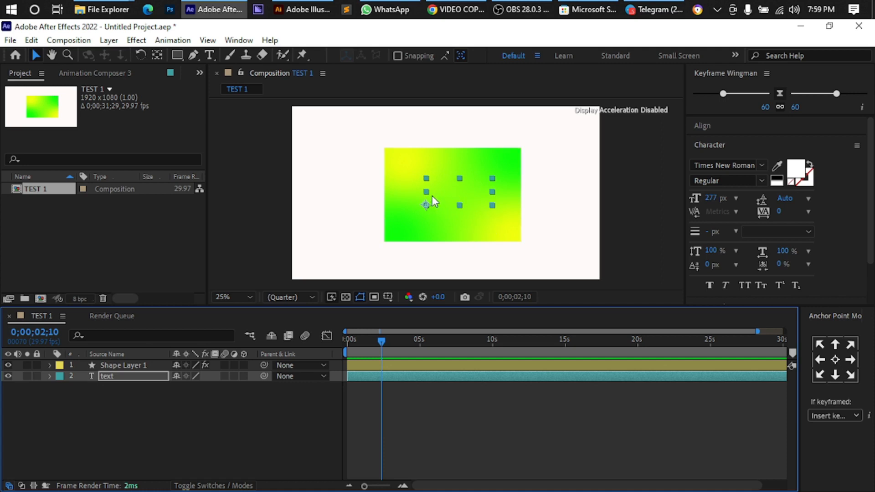
key(shift+Right)
key(shift+Right)
key(shift+Right)
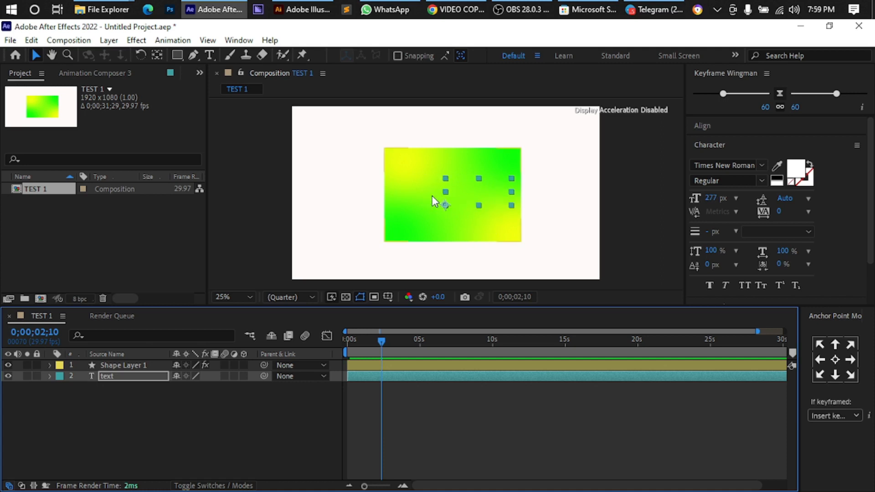
key(shift+Right)
key(shift+Right)
key(shift+Right)
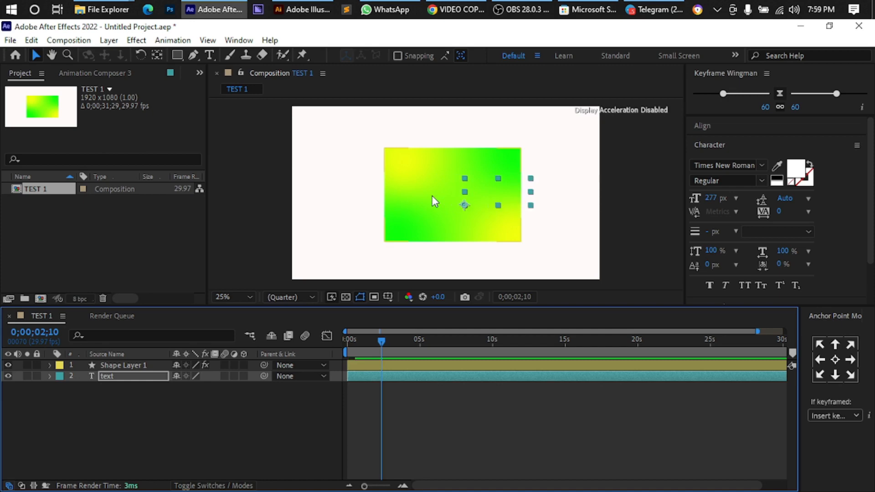
Nudge the text layer further right in large increments and change its text color to black (000000)
key(shift+Right)
key(shift+Right)
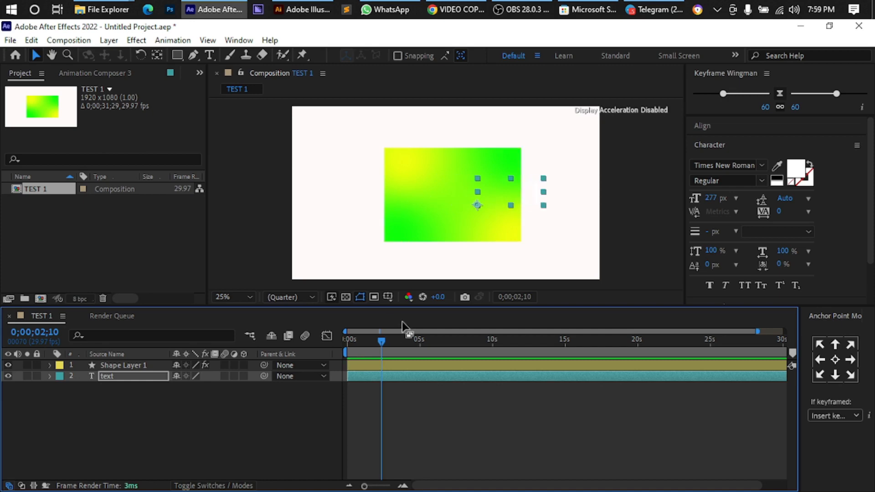
click(141, 373)
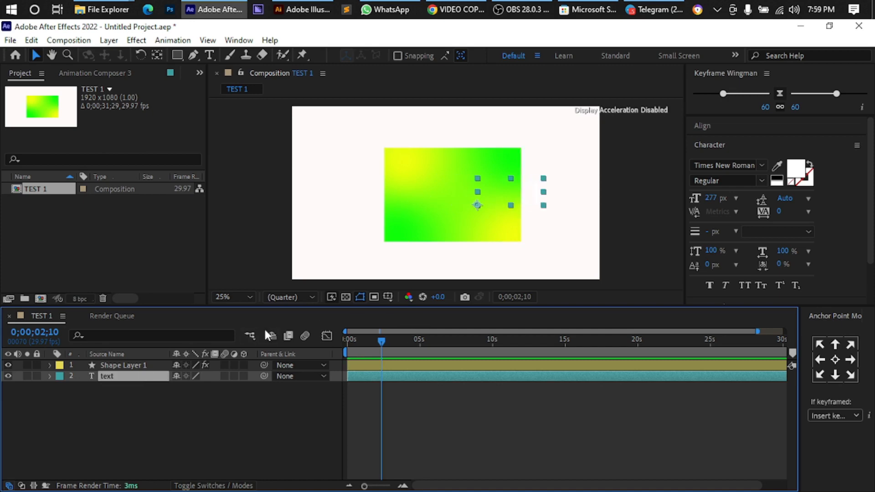
click(793, 173)
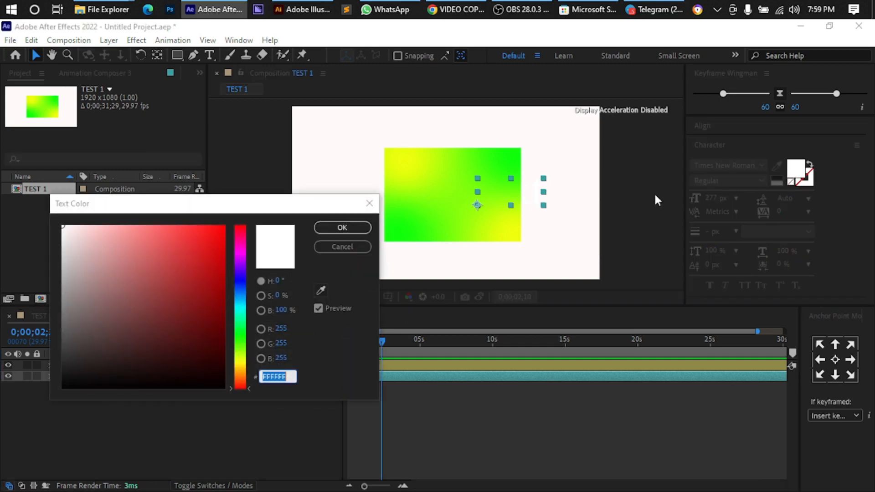
mouse_move(174, 305)
mouse_down()
mouse_move(78, 367)
mouse_move(51, 414)
mouse_up()
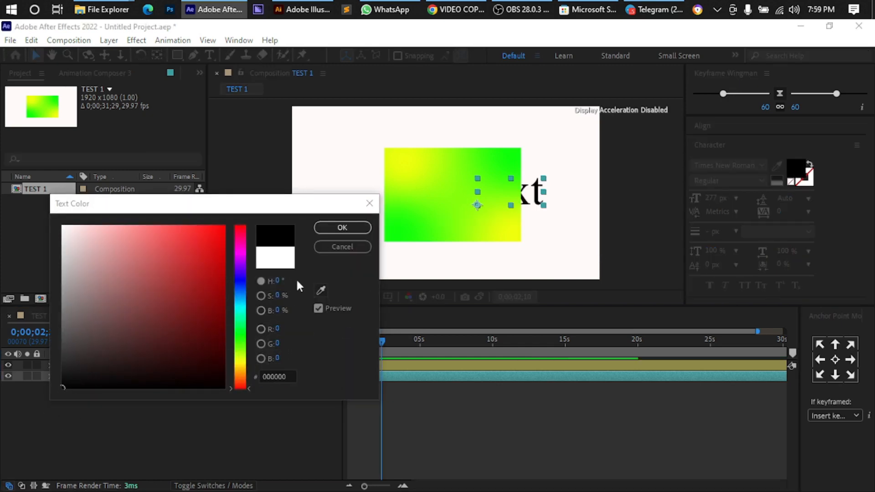
click(336, 230)
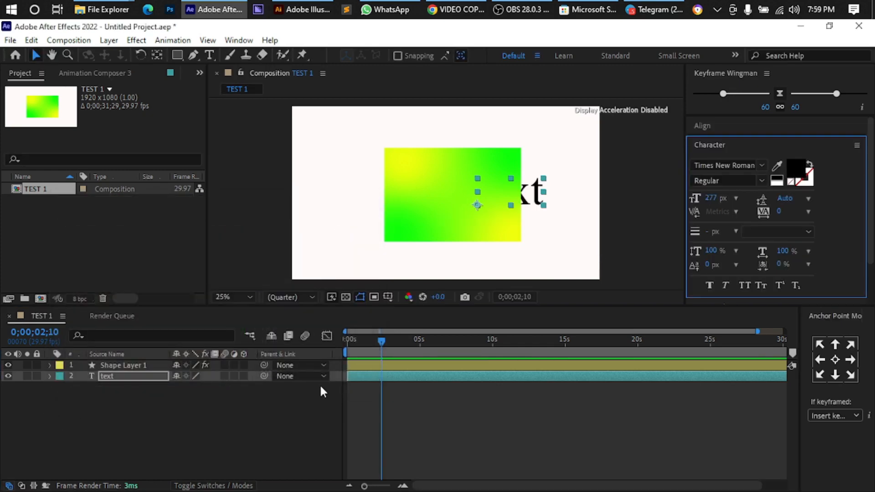
Nudge the text layer right and back left in large increments until only its final letter extends past the gradient rectangle
key(shift+Right)
key(shift+Right)
key(shift+Right)
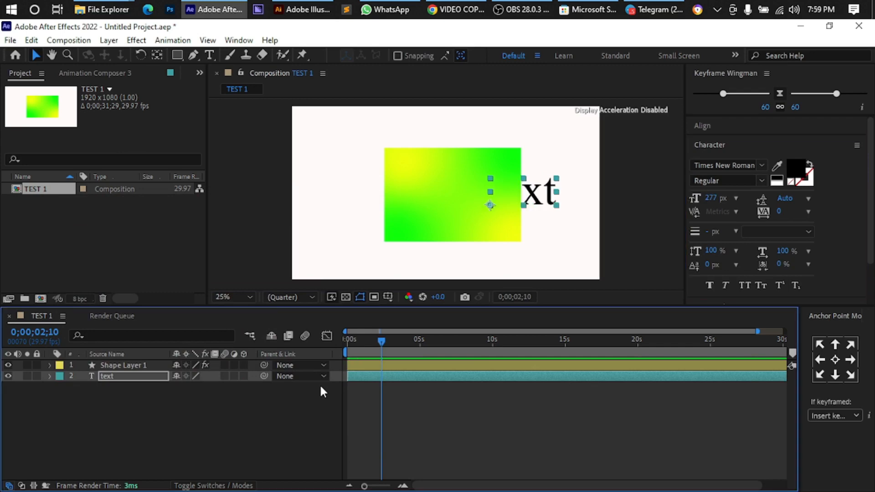
key(shift+Left)
key(shift+Left)
key(shift+Left)
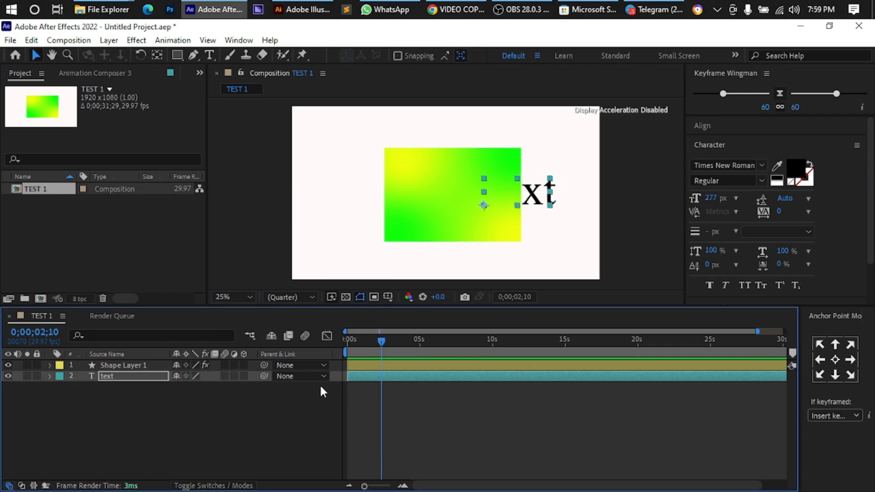
key(shift+Left)
key(shift+Left)
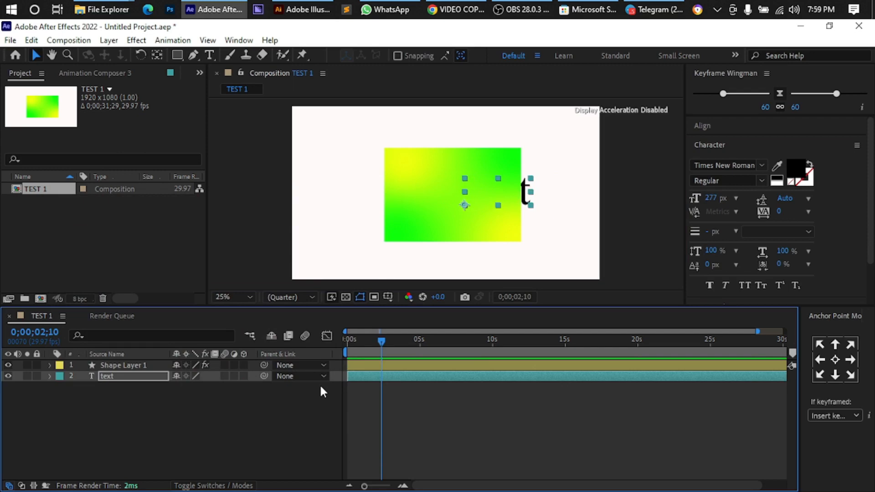
Advance the current time indicator in ten-frame jumps through 0;00;03;00 to 0;00;03;20
key(shift+Page_Down)
key(shift+Page_Down)
key(shift+Page_Down)
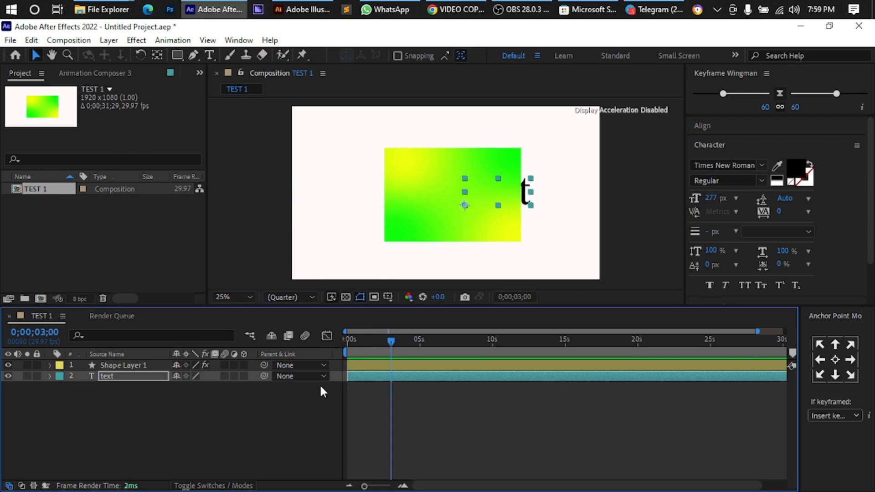
key(shift+Page_Down)
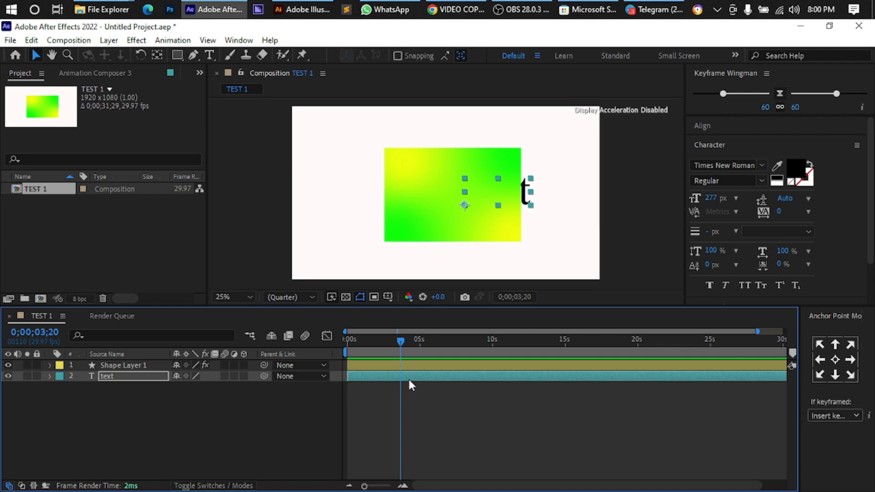
Slide Shape Layer 1 in the timeline so that it starts at 0;00;03;00
drag(372, 362, 427, 365)
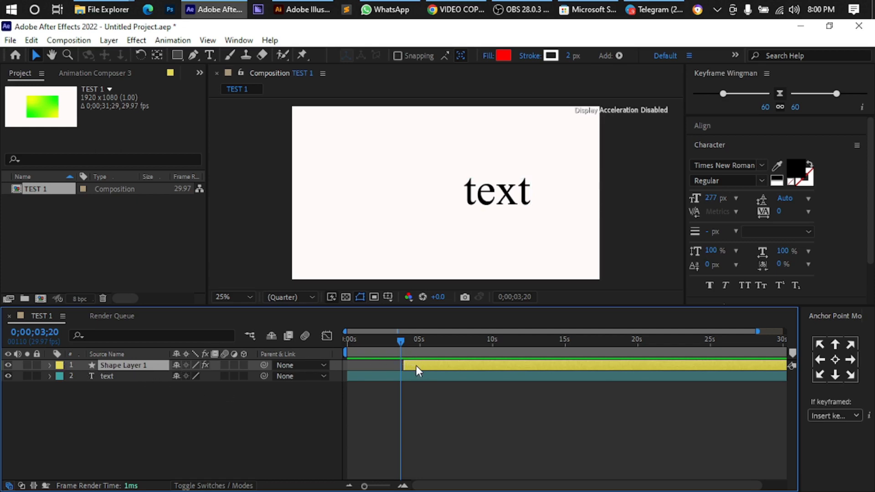
drag(416, 365, 407, 366)
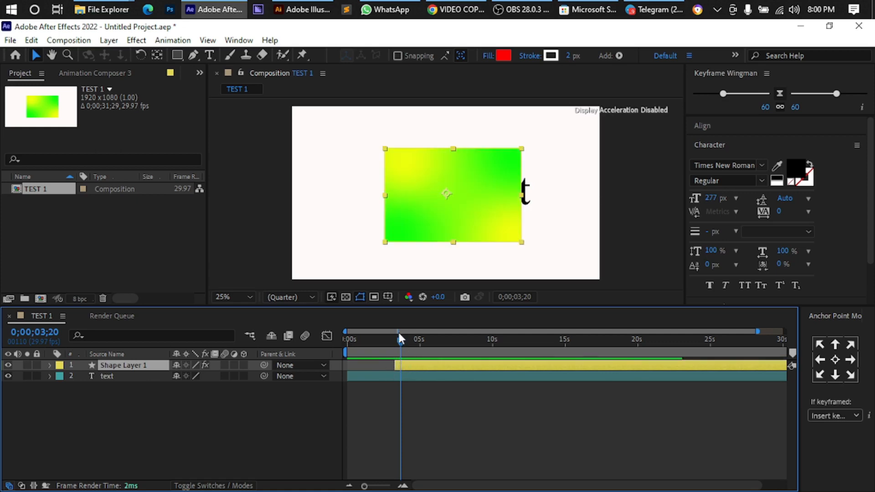
mouse_move(412, 367)
mouse_down()
mouse_move(426, 367)
mouse_move(407, 368)
mouse_up()
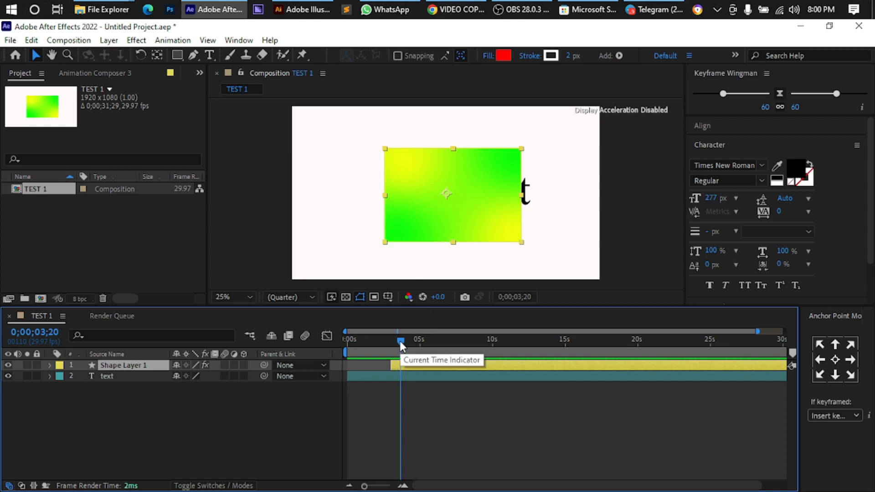
Move the current time indicator back to 0;00;02;11 and forward to 0;00;02;26, just before Shape Layer 1 starts
drag(400, 341, 381, 348)
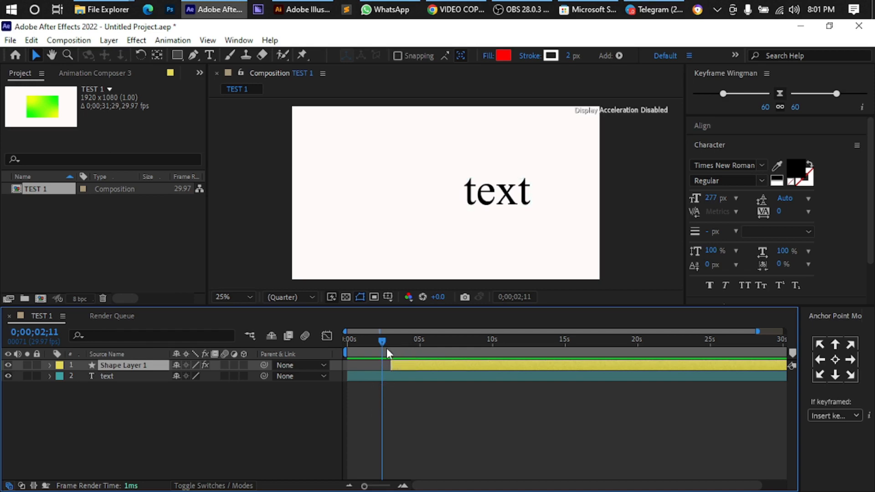
drag(382, 340, 391, 348)
scroll(403, 396, up, 6)
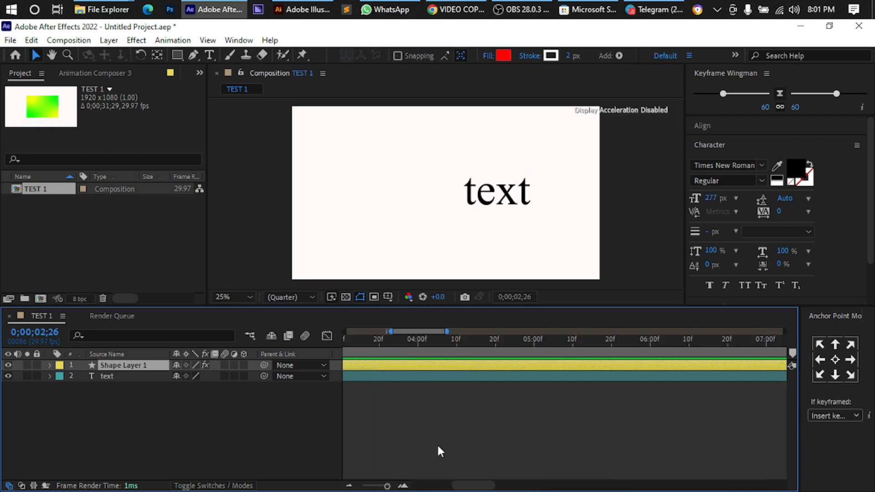
scroll(455, 460, left, 5)
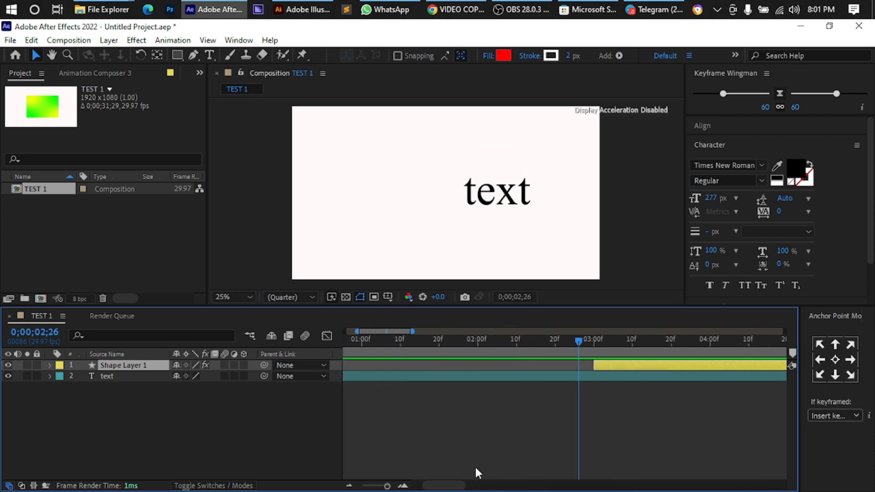
scroll(587, 403, up, 2)
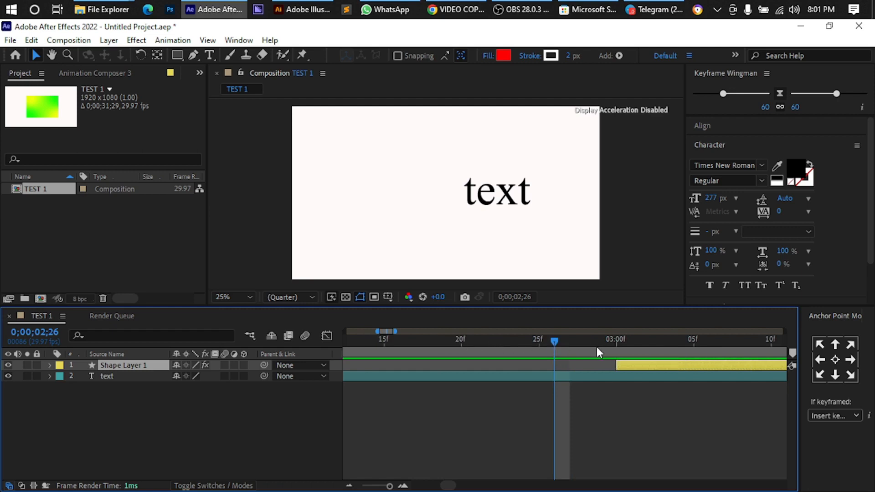
Zoom the timeline out to the full composition and back in to single frames around the start of Shape Layer 1
scroll(617, 340, down, 7)
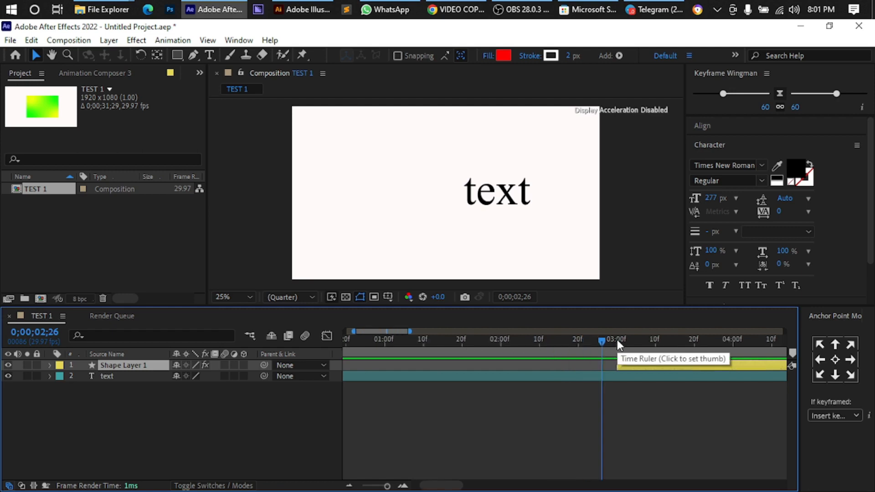
scroll(617, 340, down, 1)
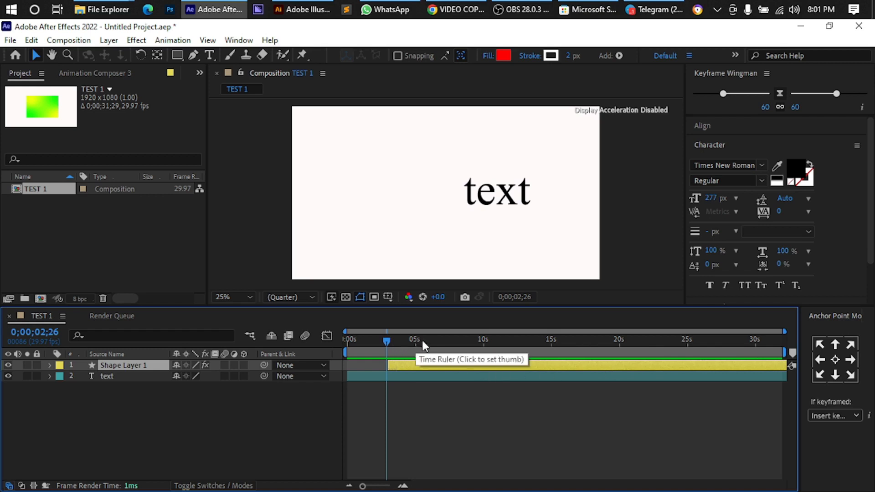
scroll(400, 349, up, 1)
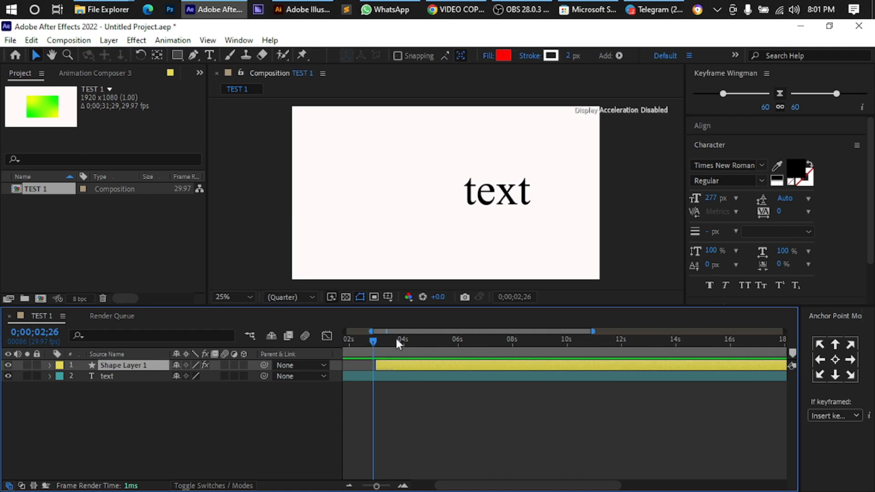
scroll(397, 344, up, 3)
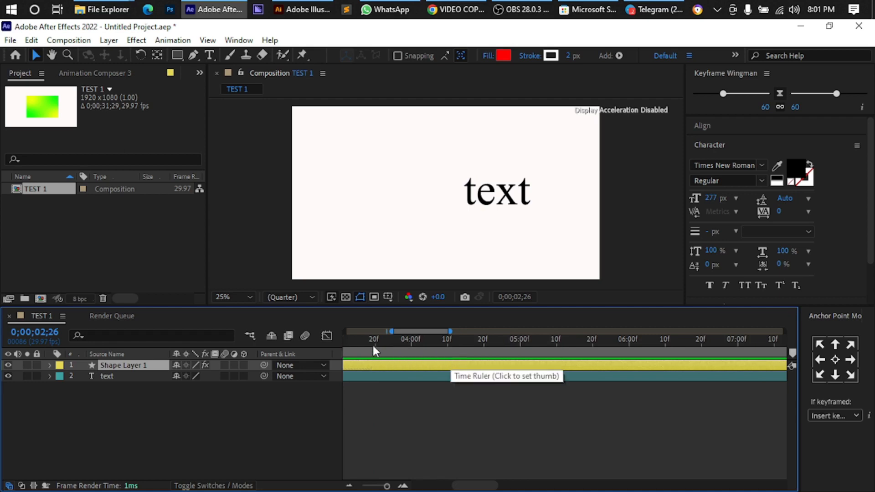
scroll(375, 341, up, 2)
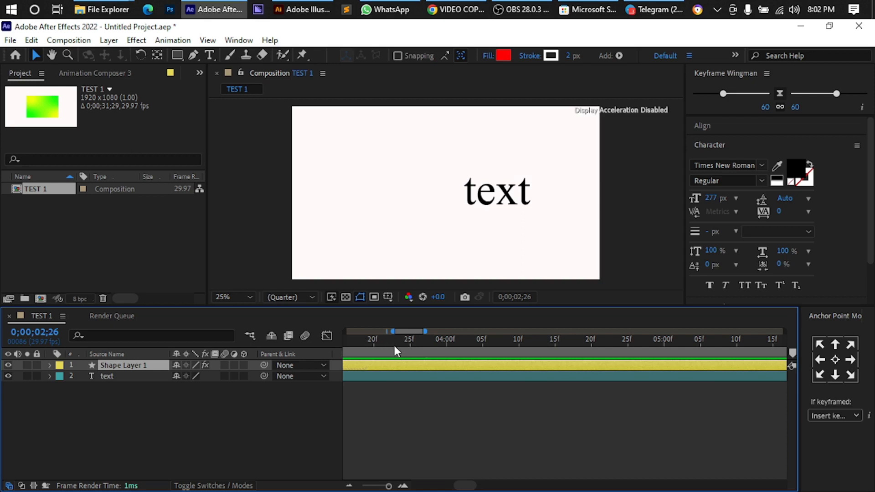
scroll(394, 346, up, 5)
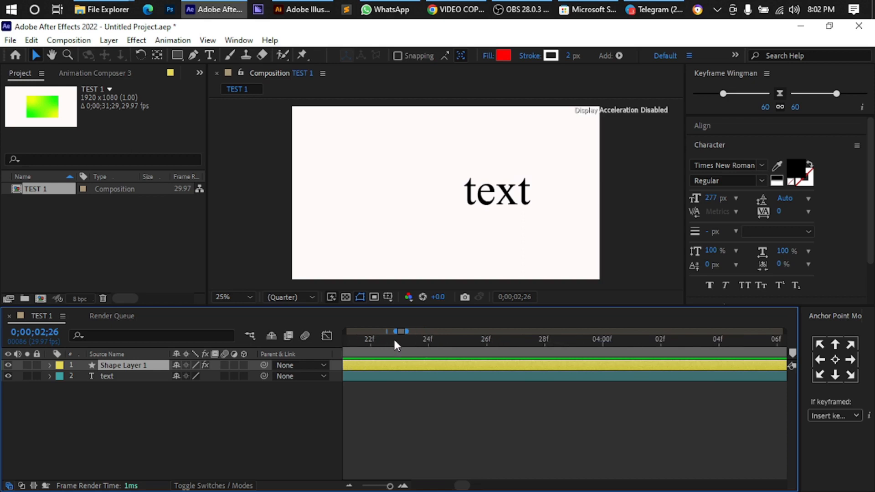
scroll(400, 341, up, 1)
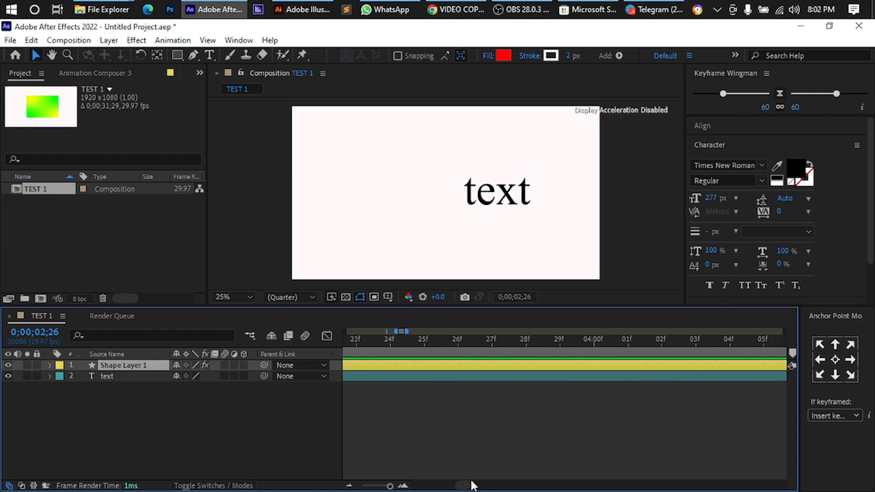
mouse_move(460, 487)
mouse_down()
mouse_move(434, 487)
mouse_move(449, 486)
mouse_up()
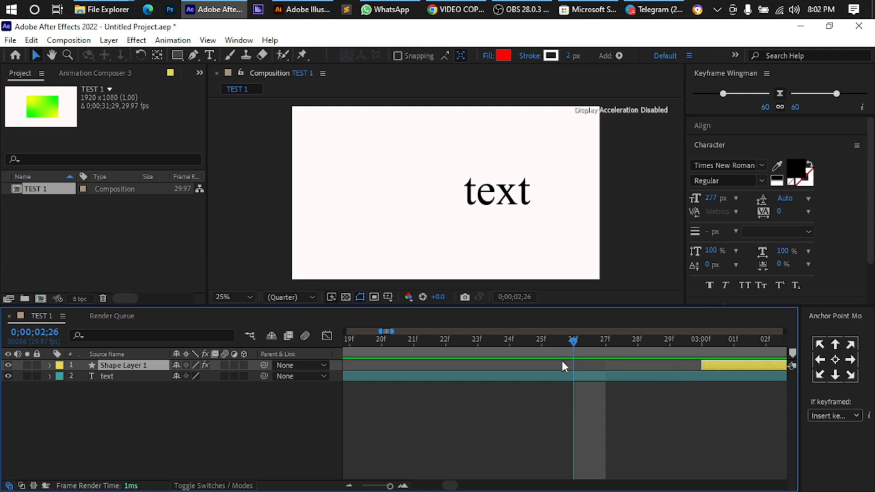
Step the current time indicator forward frame by frame to the start of Shape Layer 1 at 0;00;03;00
key(Page_Down)
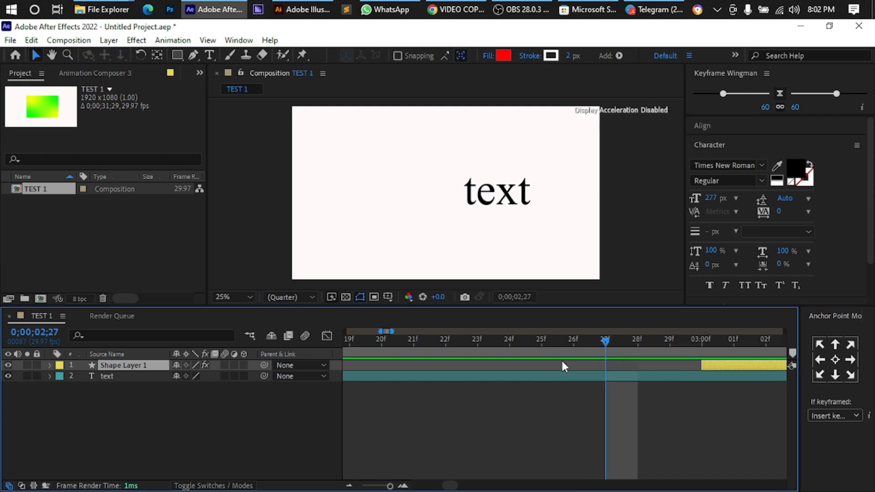
key(Page_Down)
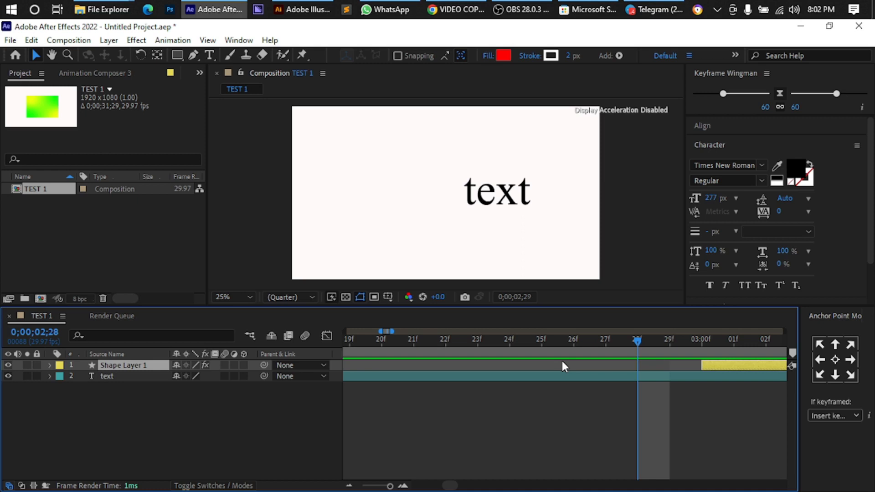
key(Page_Down)
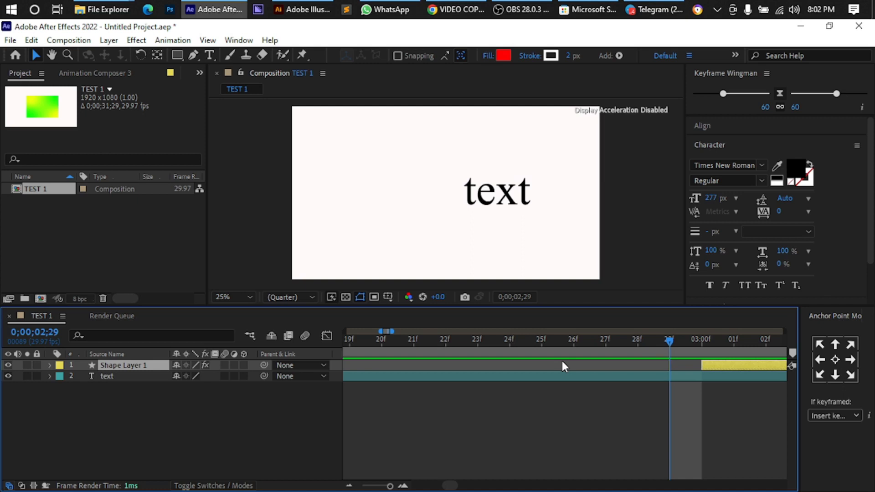
key(Page_Down)
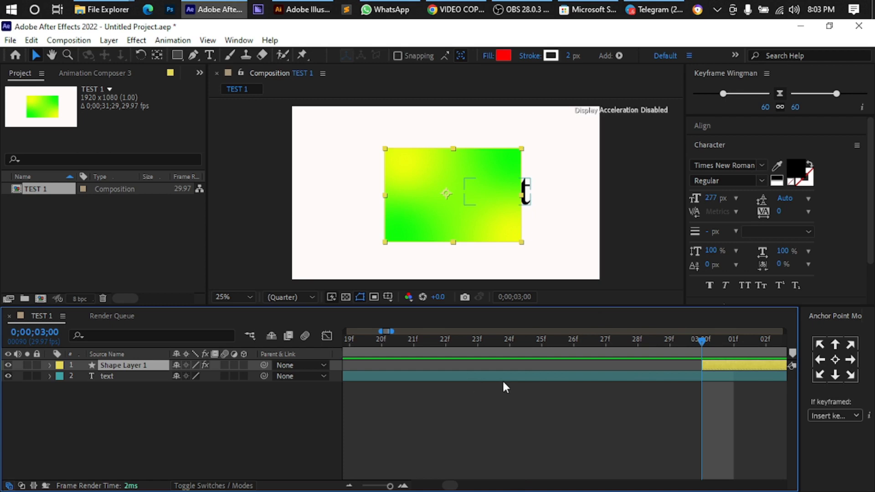
Create a new 1920 x 1080 px solid layer in the TEST 1 composition with the yellow-green color C6FF00
right_click(140, 418)
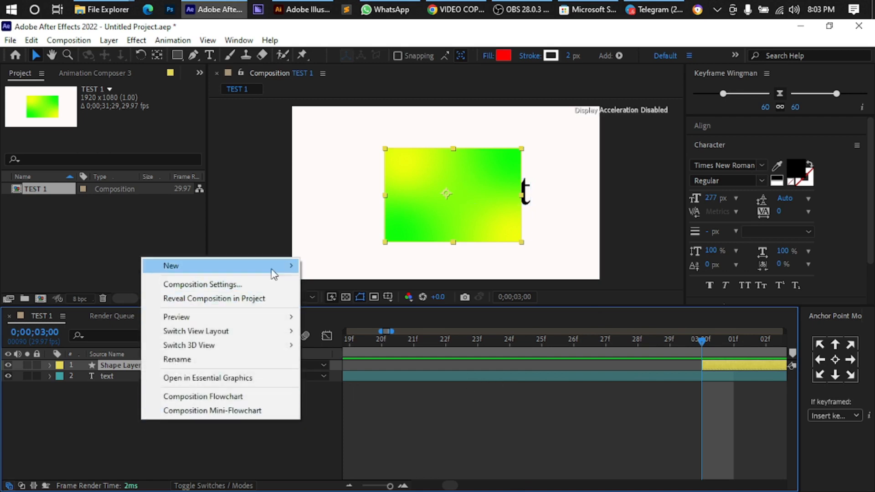
mouse_move(283, 264)
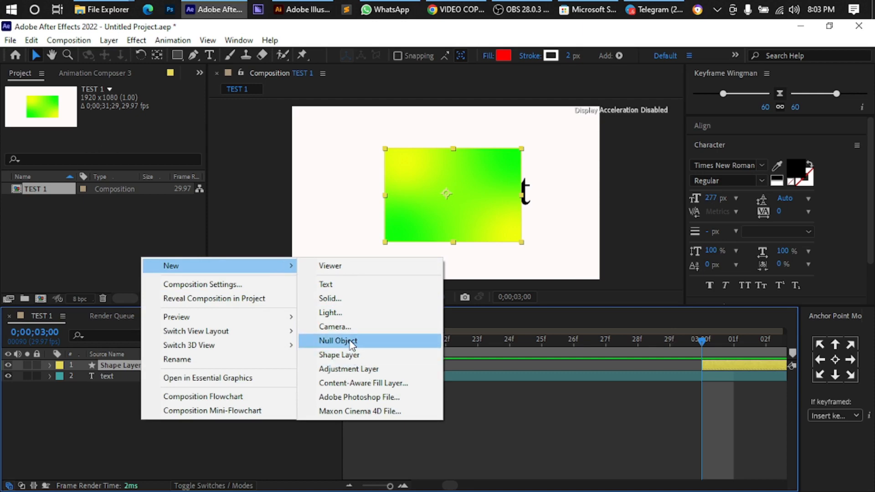
click(347, 303)
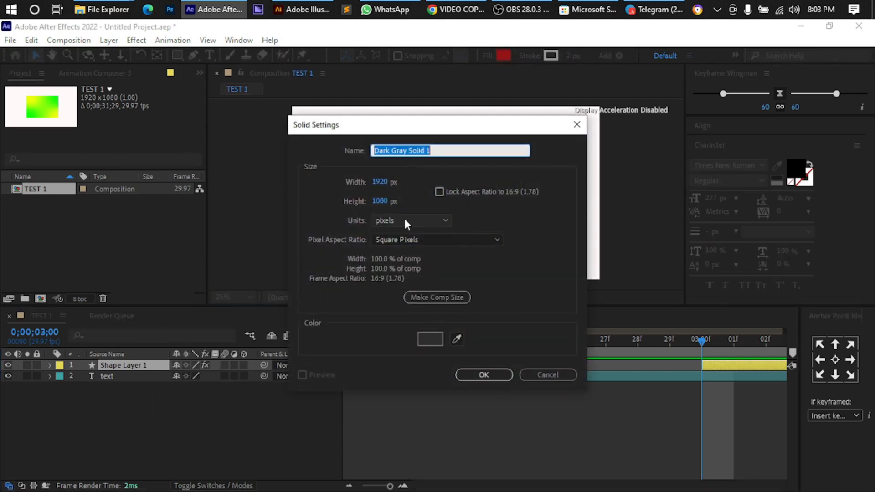
click(426, 339)
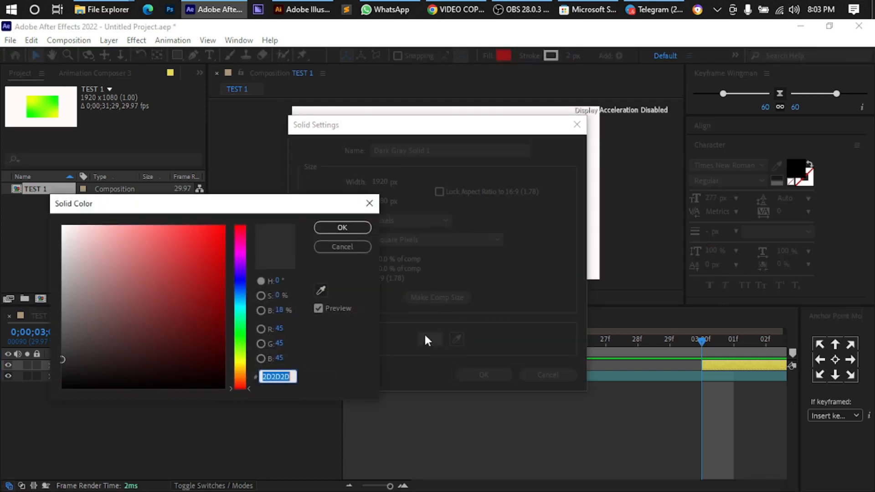
click(217, 373)
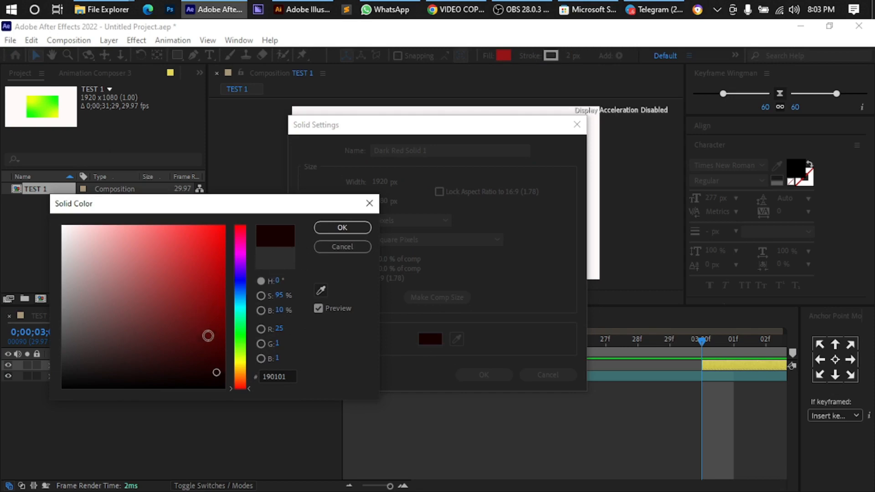
click(241, 358)
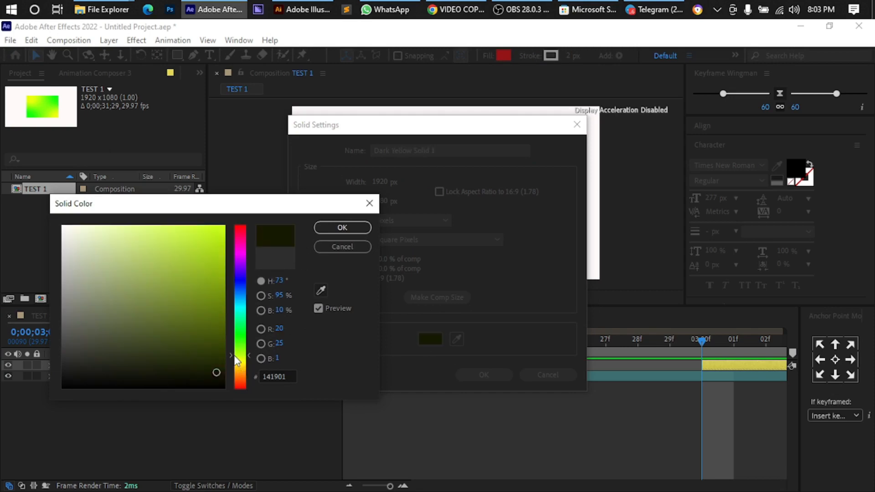
drag(216, 258, 233, 222)
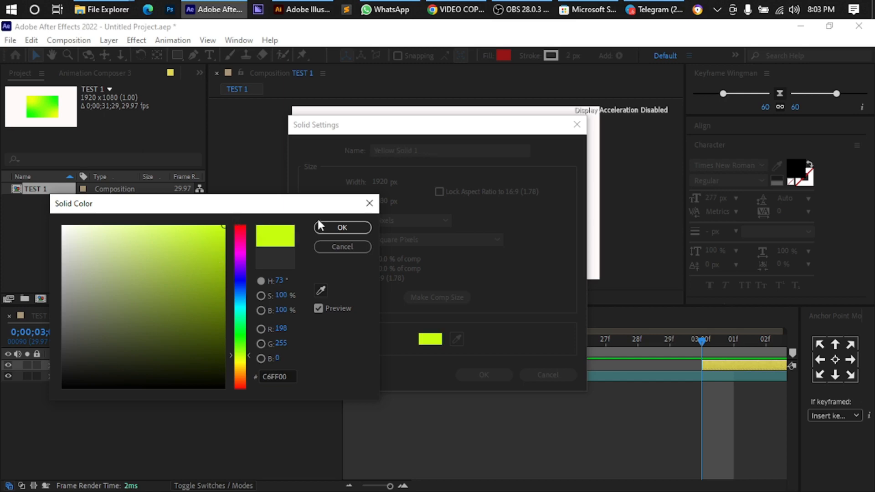
click(340, 228)
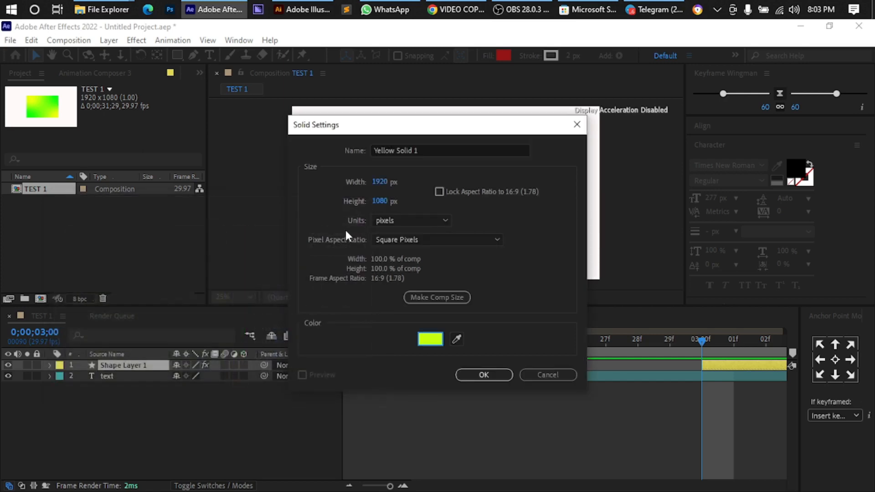
click(476, 375)
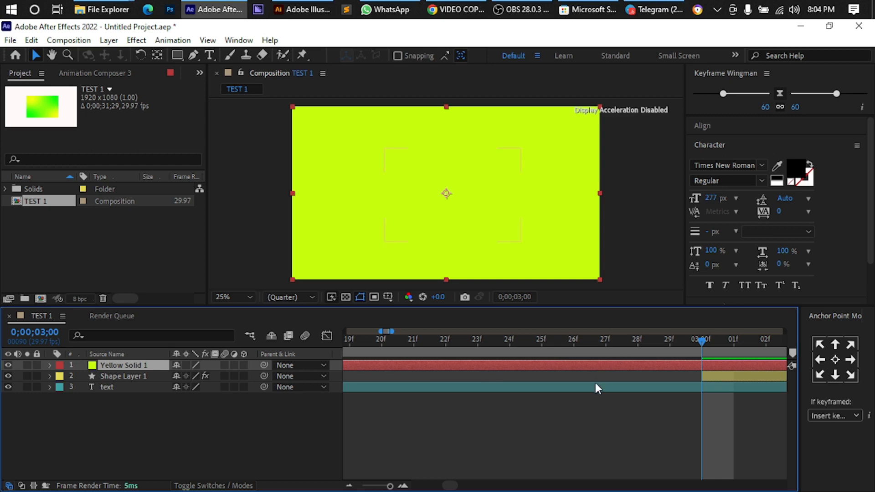
Move the yellow solid below the text layer and slide it to start about half a second into the composition
drag(136, 370, 135, 397)
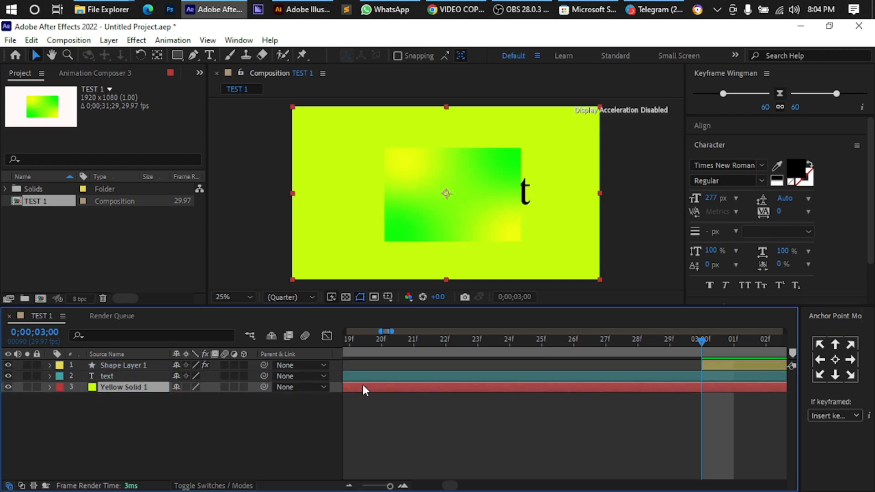
drag(363, 390, 484, 389)
scroll(513, 421, down, 7)
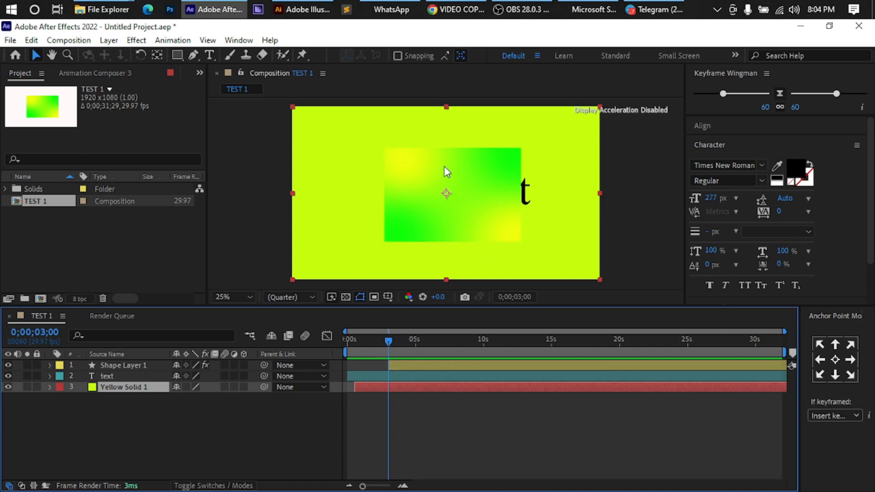
Zoom the composition view in to 50% and back to 25%, and zoom the timeline in and back out to the full composition
scroll(443, 166, down, 1)
scroll(443, 168, up, 1)
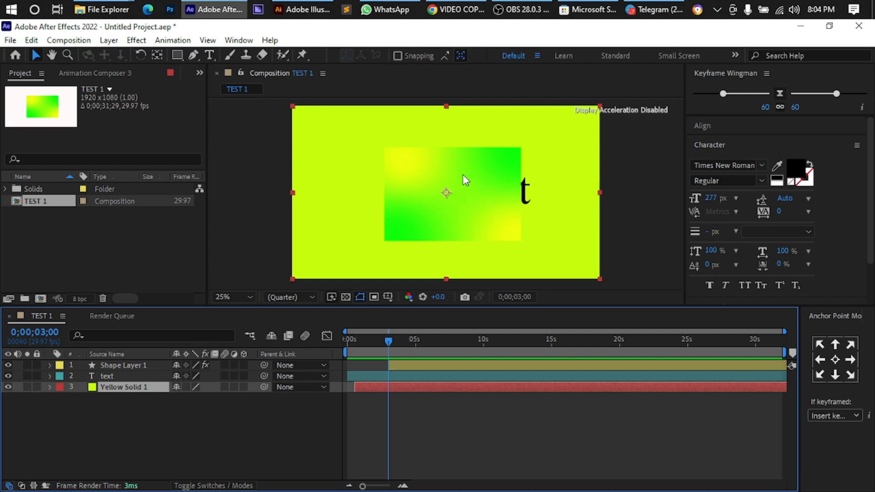
scroll(463, 168, down, 1)
scroll(464, 171, up, 1)
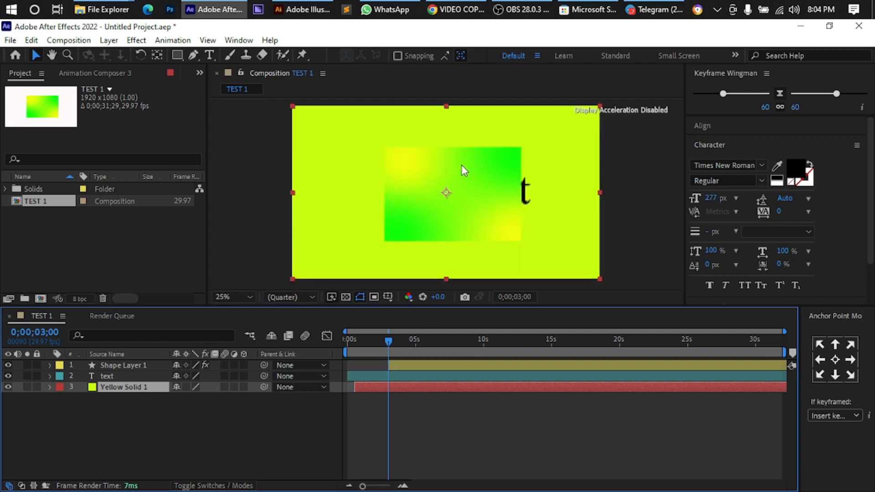
scroll(463, 169, up, 1)
scroll(462, 169, down, 2)
scroll(463, 168, up, 2)
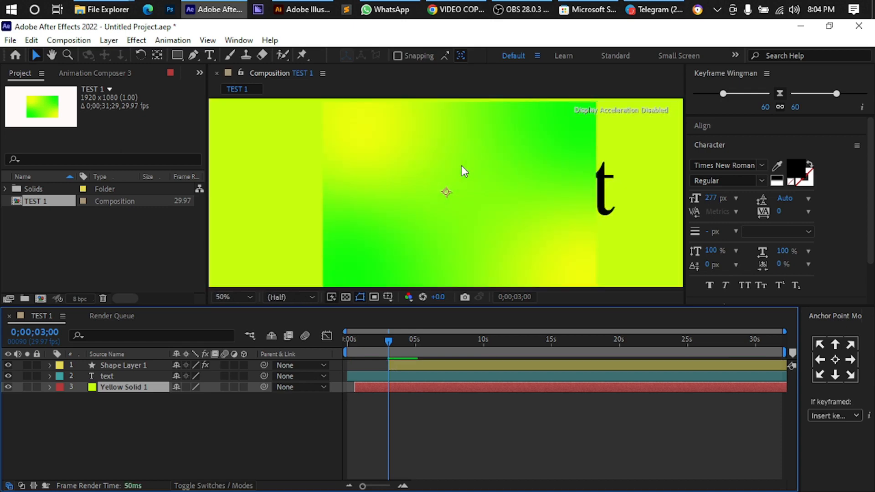
scroll(463, 171, down, 2)
scroll(462, 171, up, 1)
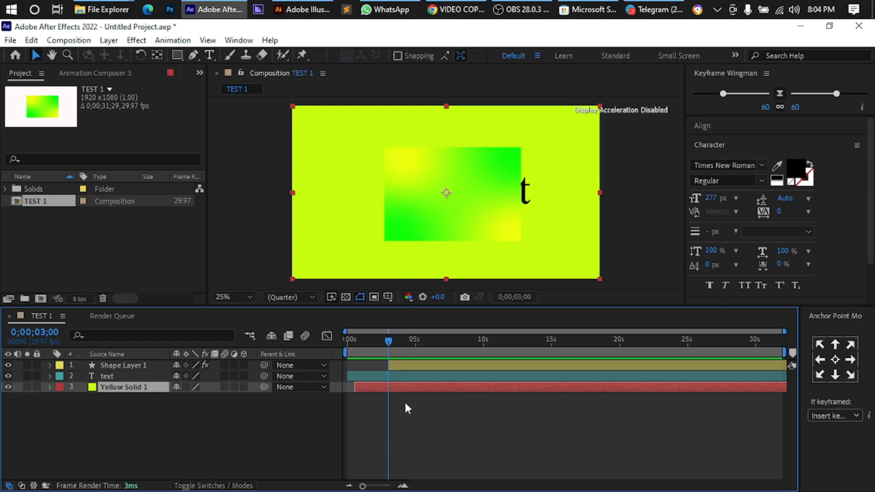
scroll(405, 403, up, 5)
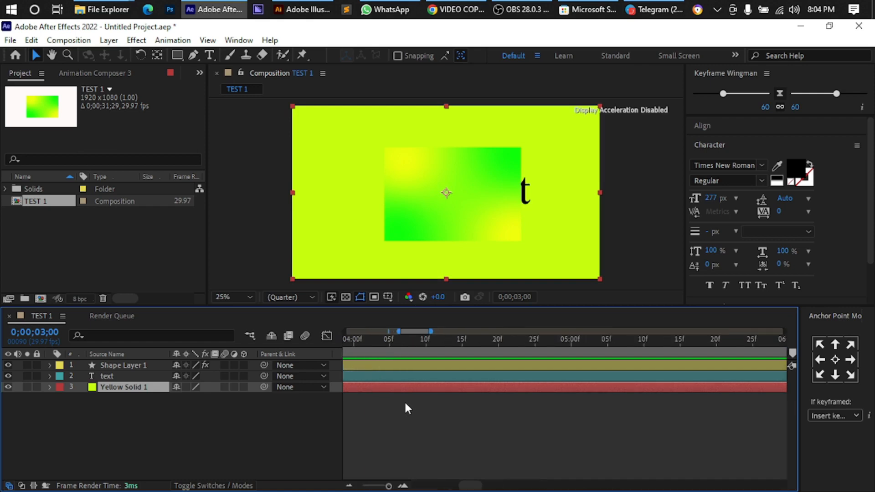
scroll(405, 403, down, 5)
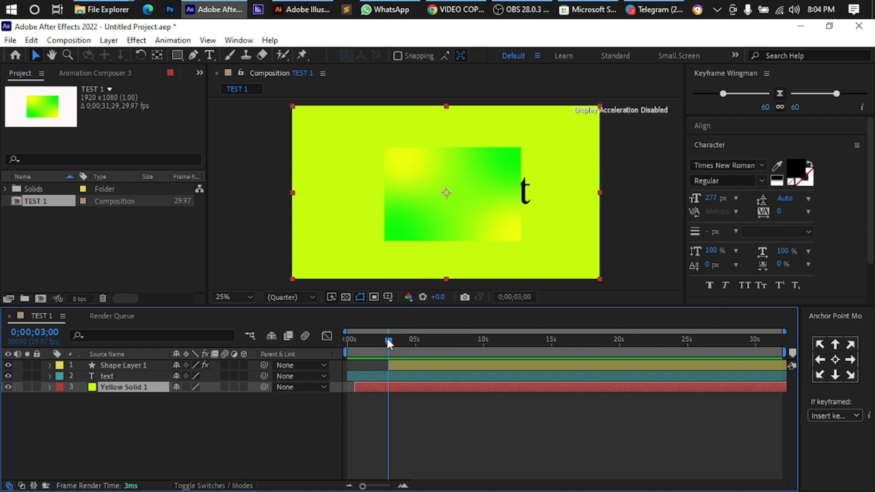
Return the current time indicator to 0;00;00;00 and scrub past each layer's start to the end of the composition at 0;00;31;28
drag(387, 340, 340, 337)
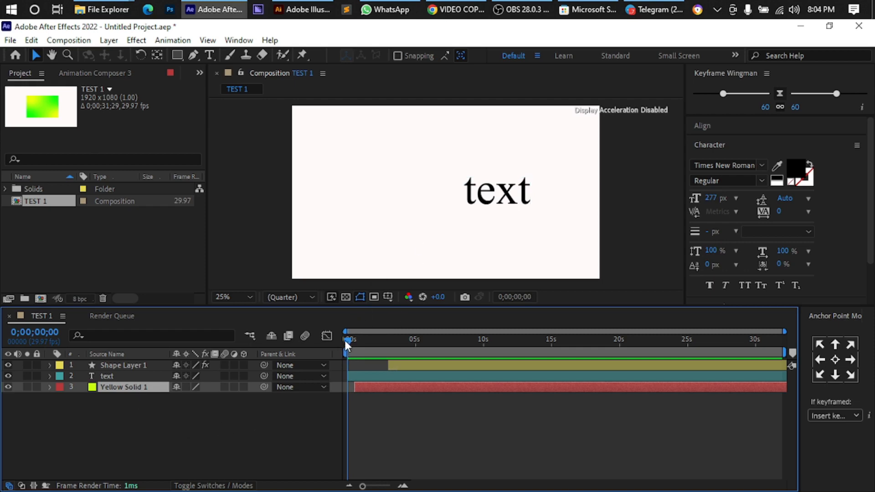
drag(351, 343, 353, 348)
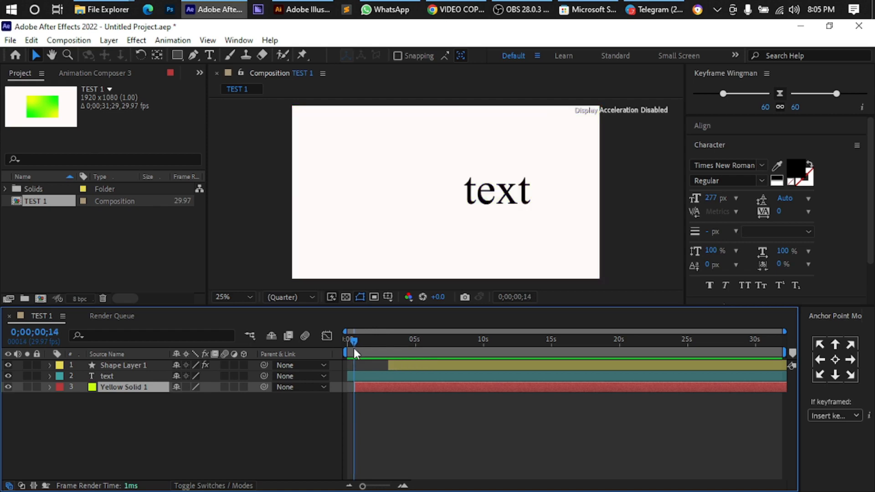
drag(354, 348, 373, 372)
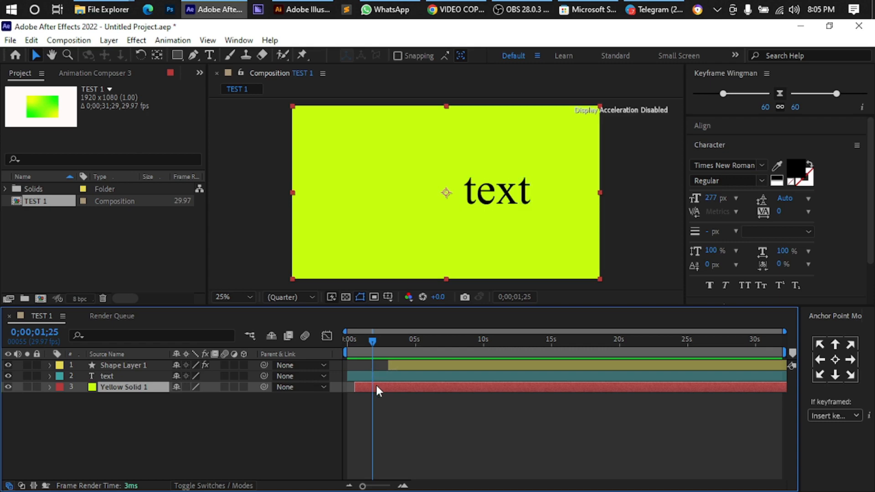
key(space)
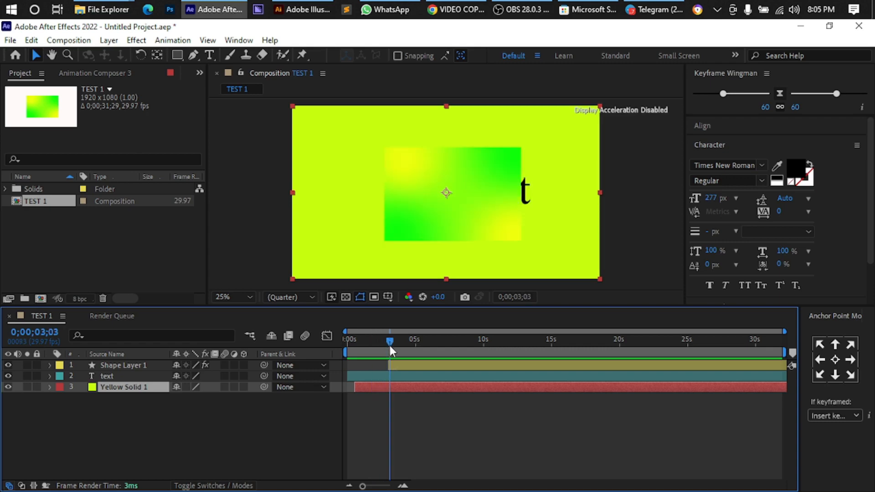
click(403, 352)
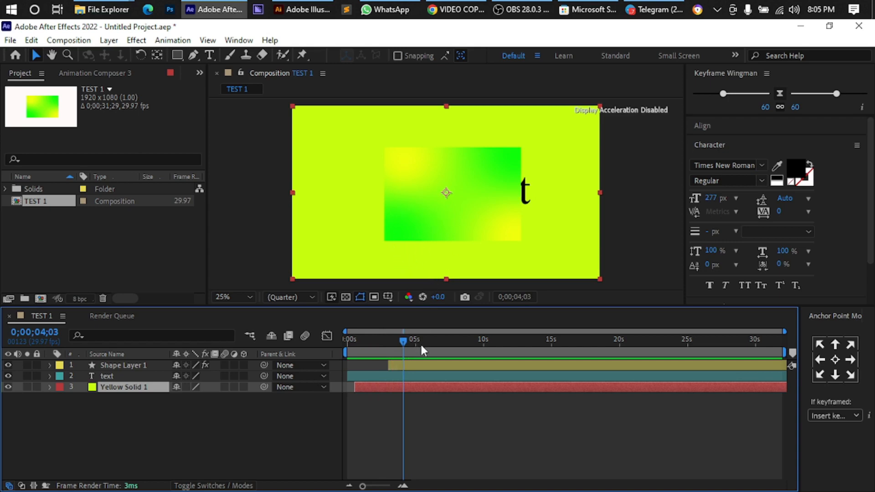
drag(406, 340, 794, 344)
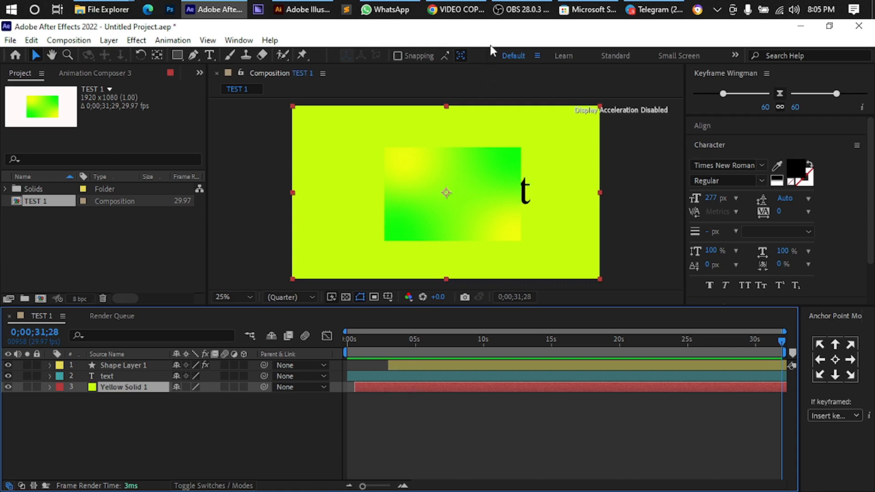
click(523, 9)
click(795, 382)
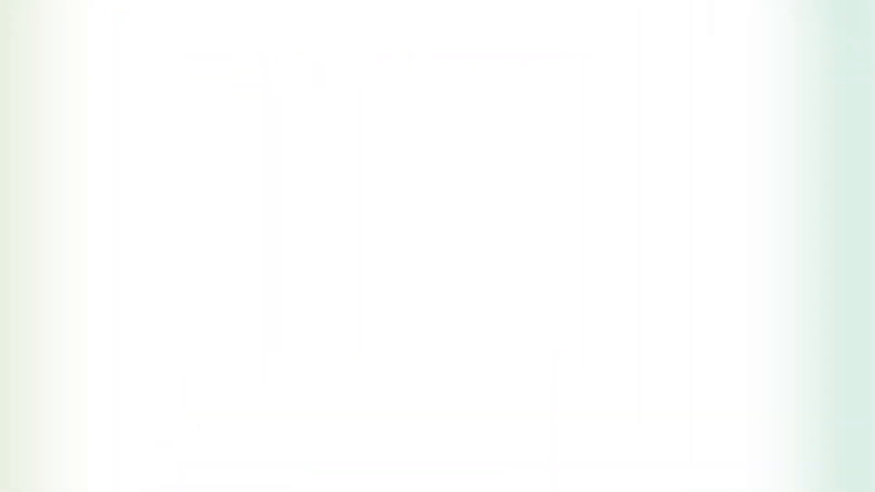